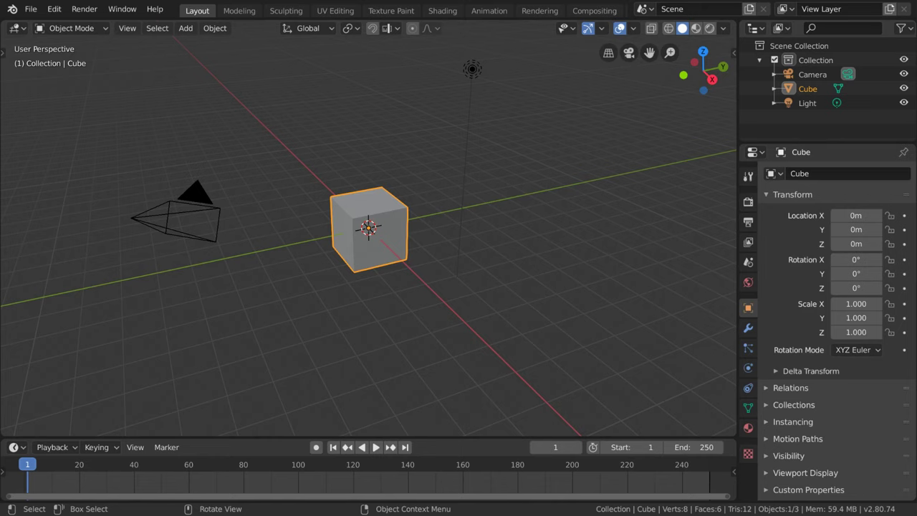
# Step: In the Shading workspace, put the cube in Edit Mode with all vertices selected
pyautogui.click(441, 10)
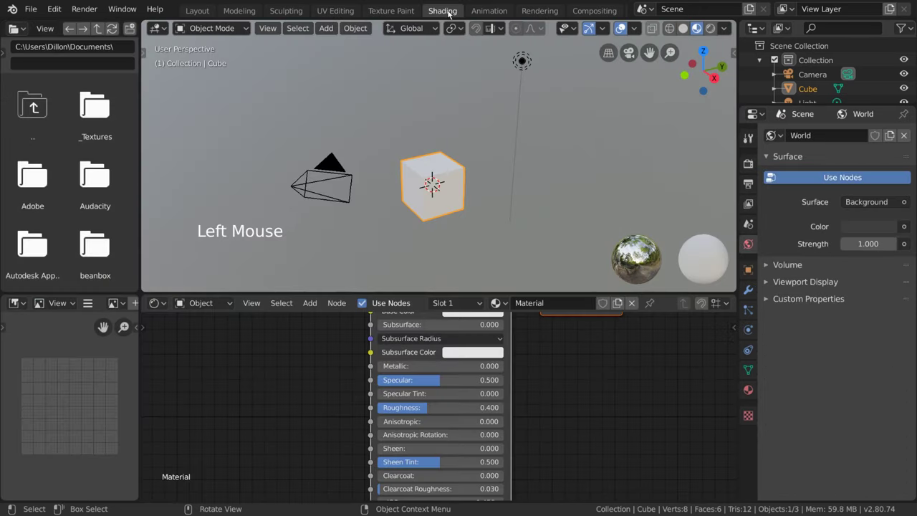
pyautogui.click(451, 167)
pyautogui.click(214, 28)
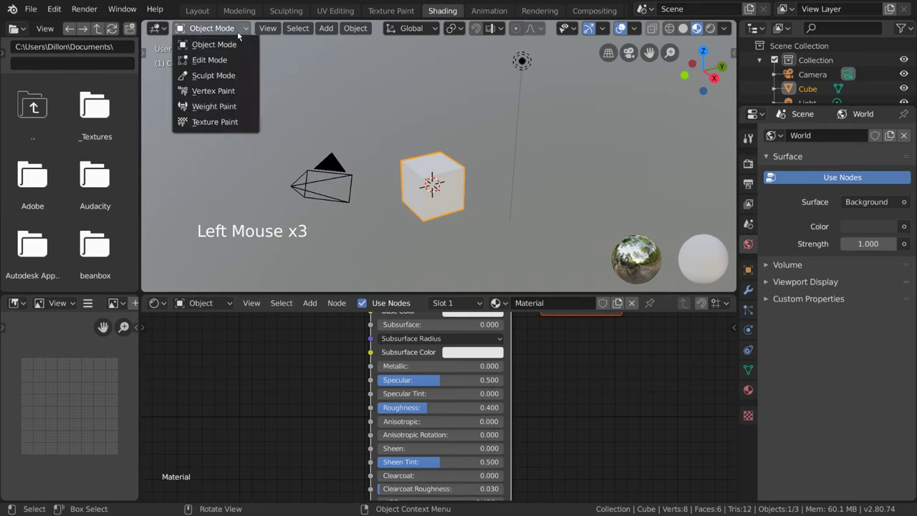
pyautogui.click(241, 59)
pyautogui.click(428, 154)
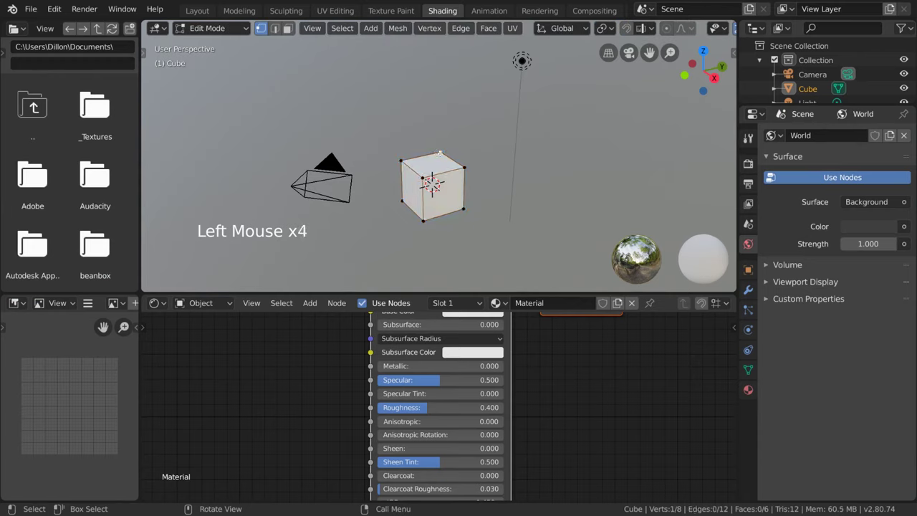
pyautogui.press('a')
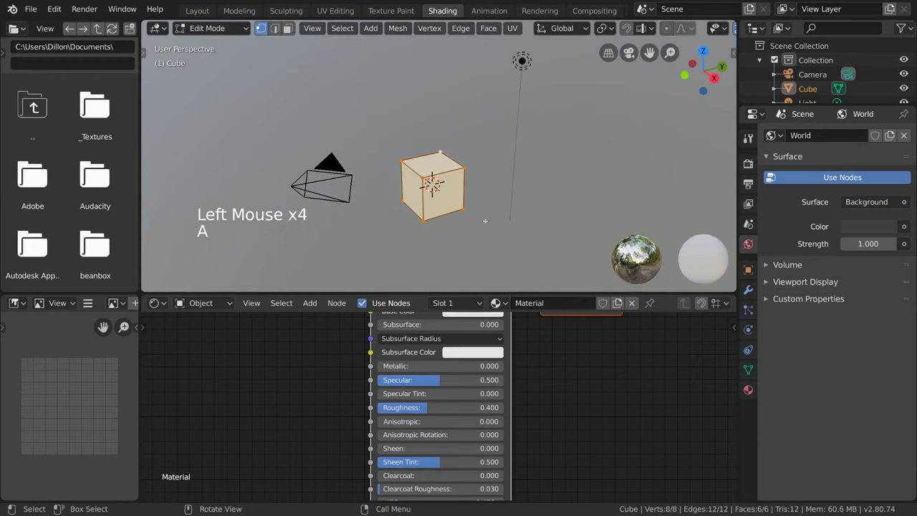
# Step: Change the bottom-left editor to a UV Editor showing the cube's UV layout
pyautogui.click(18, 303)
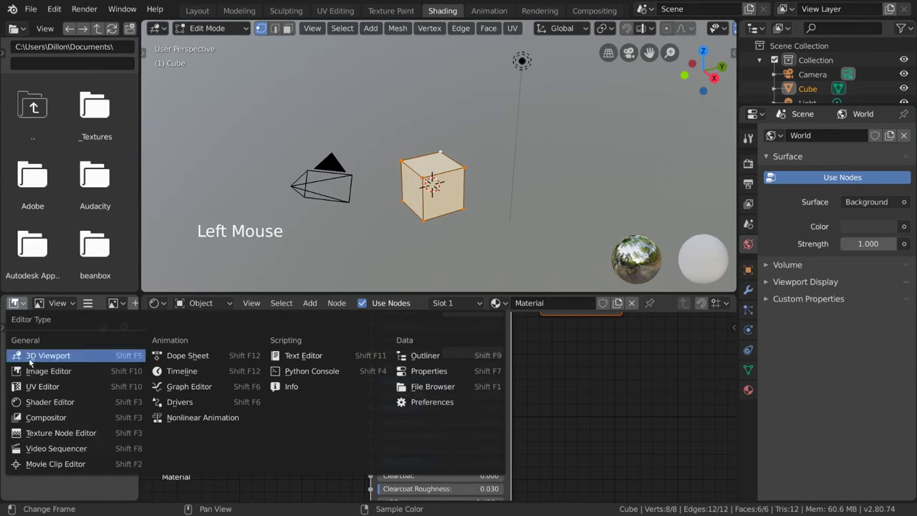
pyautogui.click(98, 389)
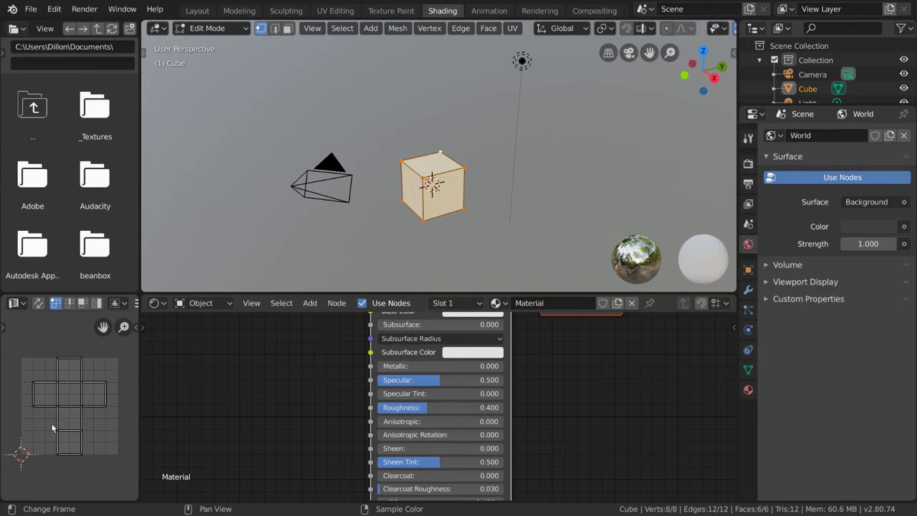
pyautogui.scroll(-5, 86, 307)
pyautogui.scroll(-4, 79, 307)
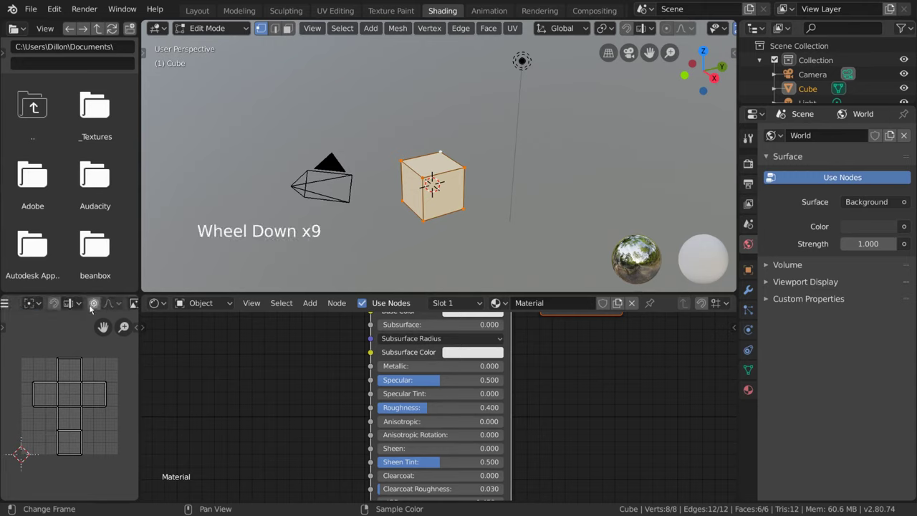
pyautogui.scroll(-4, 72, 308)
pyautogui.scroll(-2, 65, 306)
pyautogui.click(84, 304)
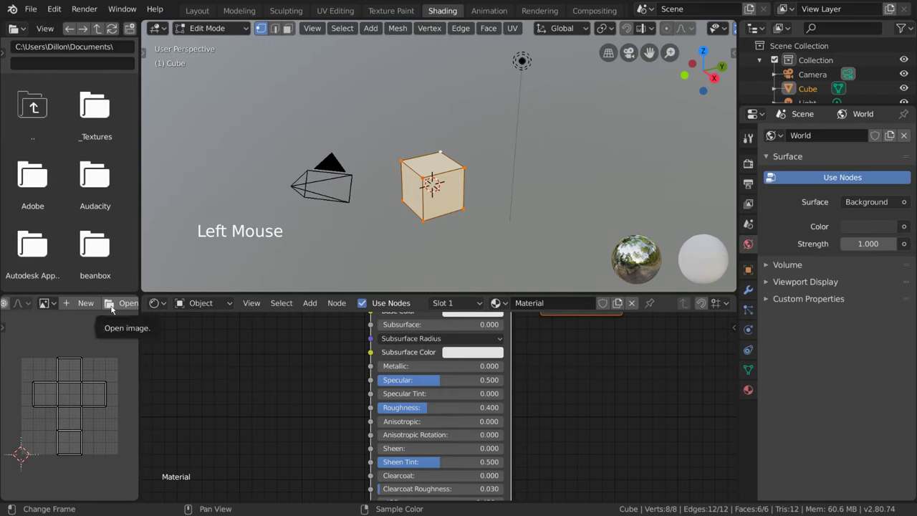
pyautogui.scroll(1, 92, 306)
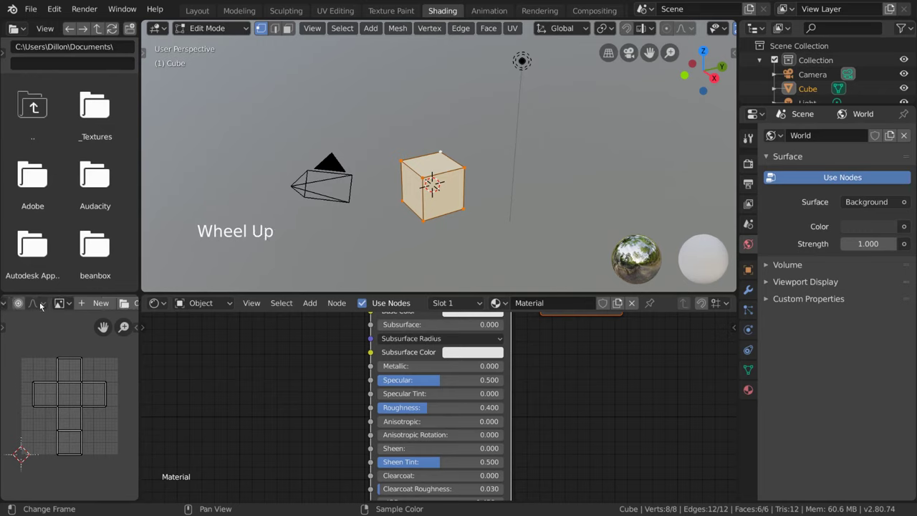
pyautogui.scroll(9, 92, 305)
pyautogui.scroll(4, 92, 305)
pyautogui.scroll(2, 92, 305)
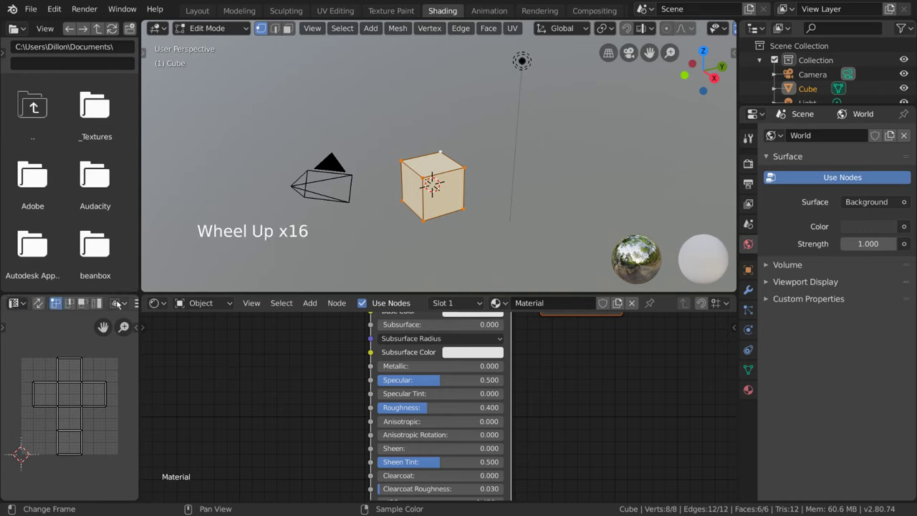
# Step: Glance at UV Editing, return to Shading, and select all UVs in Edit Mode
pyautogui.click(334, 13)
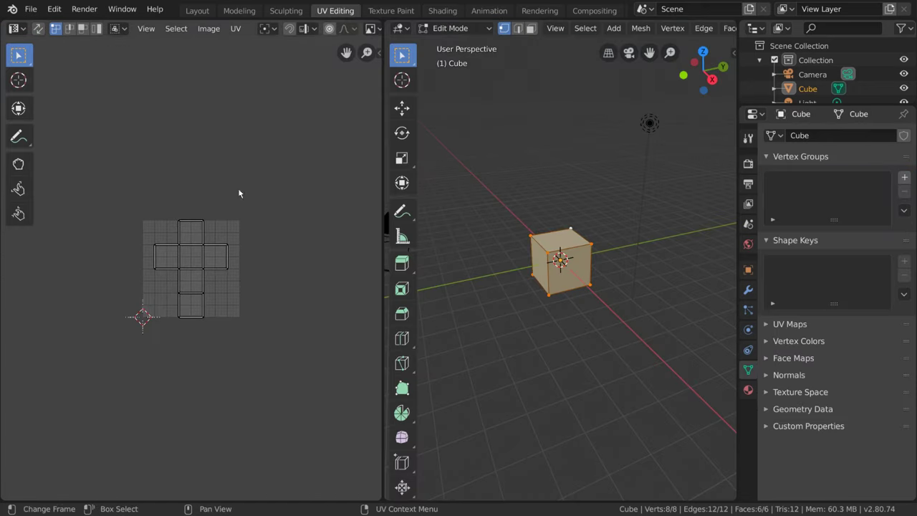
pyautogui.click(441, 12)
pyautogui.press('Tab')
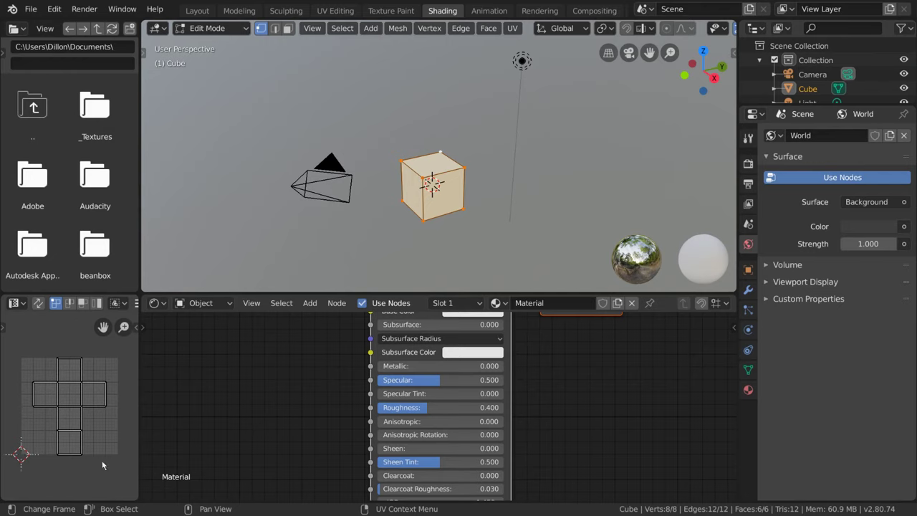
pyautogui.press('a')
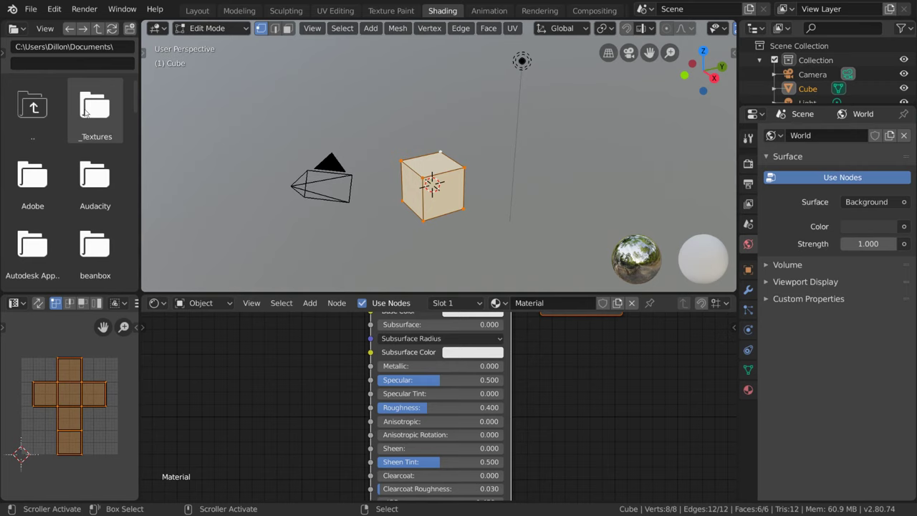
# Step: Add wood_planks_03-color.png from _Textures as an image node beside the shader
pyautogui.doubleClick(111, 123)
pyautogui.click(98, 175)
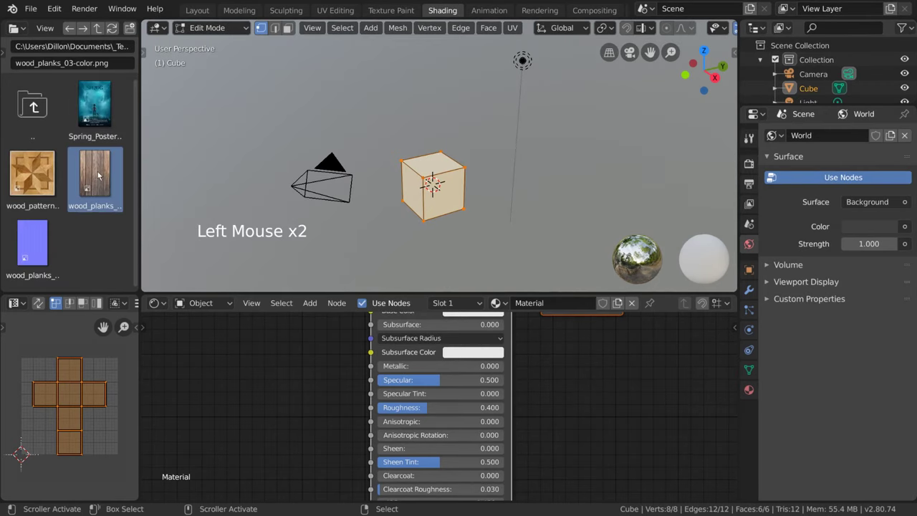
pyautogui.moveTo(107, 171); pyautogui.dragTo(192, 356)
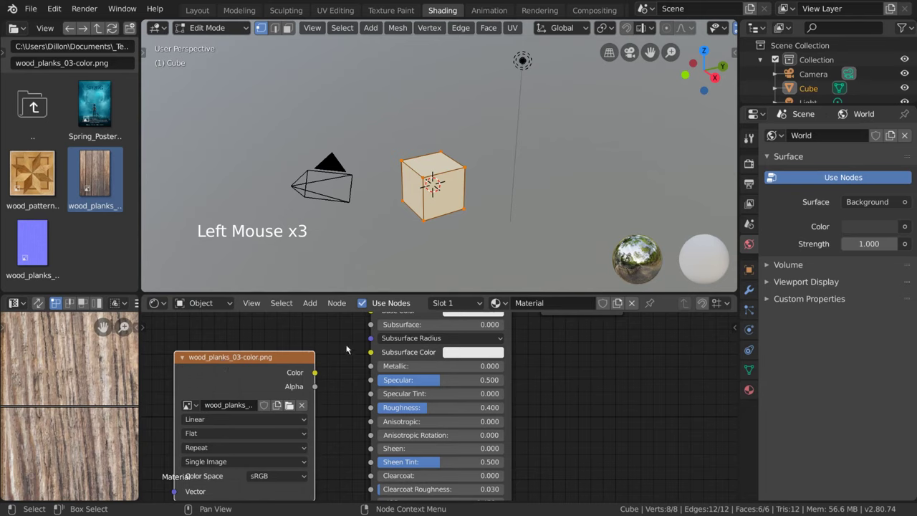
pyautogui.moveTo(345, 350); pyautogui.dragTo(381, 367, button='middle')
pyautogui.scroll(-6, 100, 374)
pyautogui.scroll(-5, 98, 380)
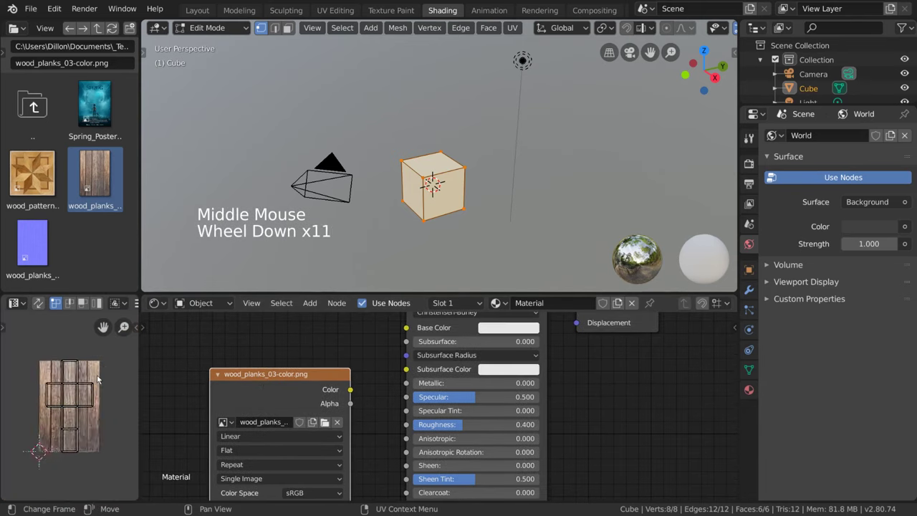
pyautogui.scroll(-1, 98, 380)
pyautogui.moveTo(326, 397); pyautogui.dragTo(314, 340)
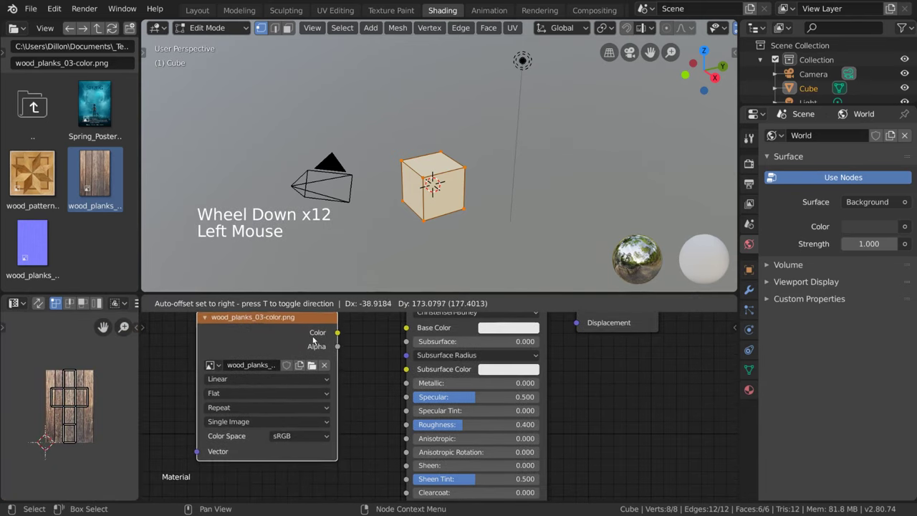
pyautogui.moveTo(313, 340); pyautogui.dragTo(318, 369, button='middle')
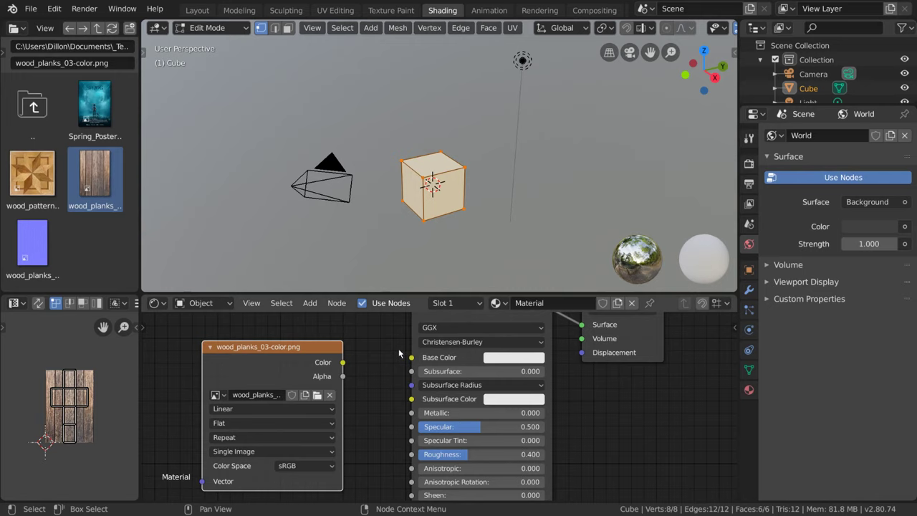
# Step: Link the image's Color to Base Color and view the cube in Look Dev shading
pyautogui.moveTo(344, 363); pyautogui.dragTo(417, 362)
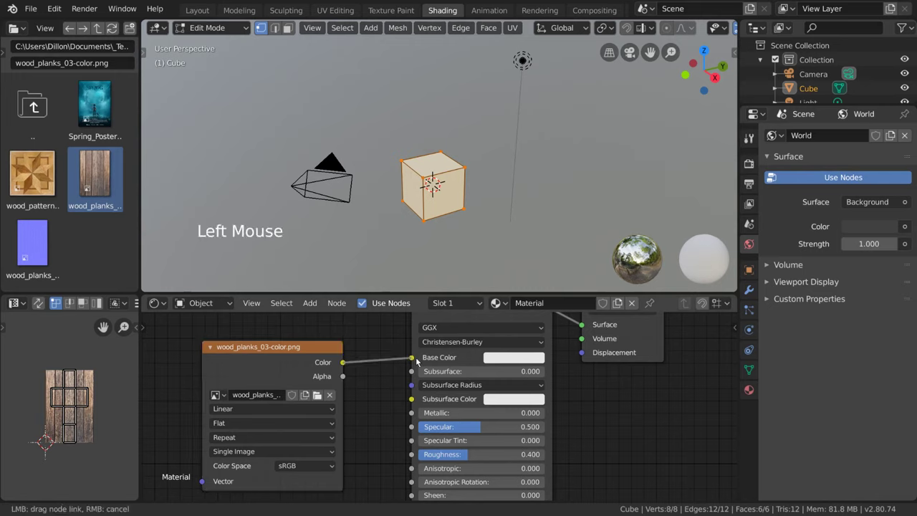
pyautogui.moveTo(417, 362); pyautogui.dragTo(412, 358)
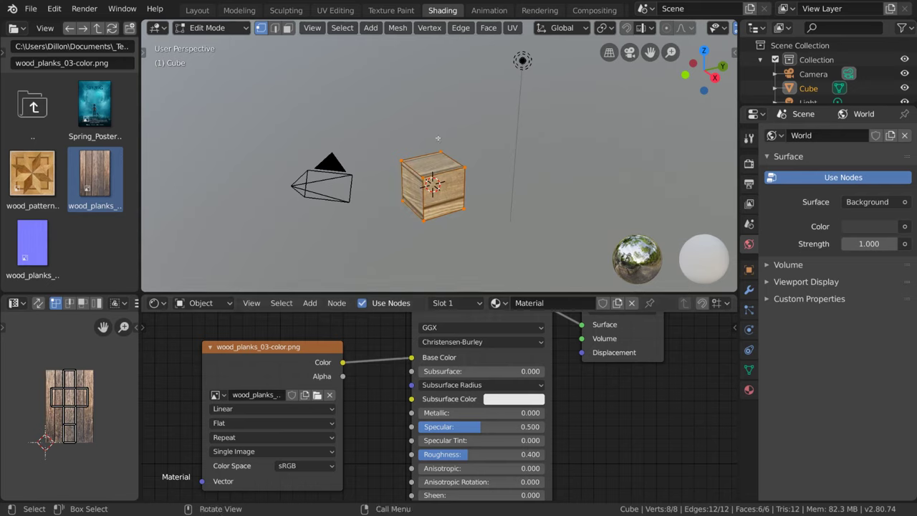
pyautogui.press('z')
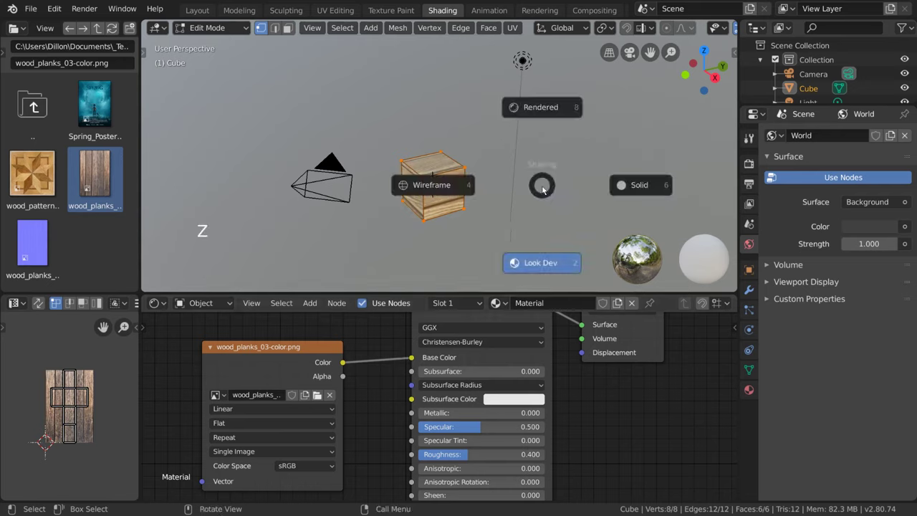
pyautogui.click(545, 278)
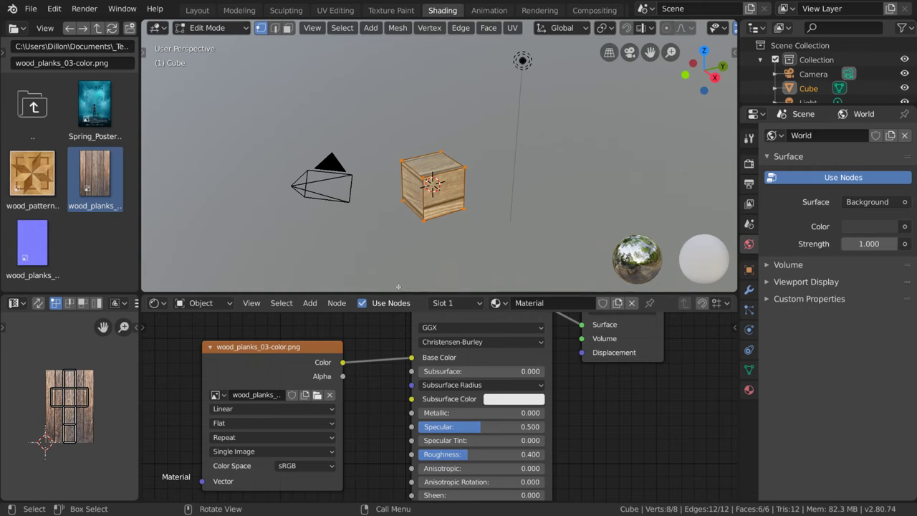
pyautogui.click(77, 385)
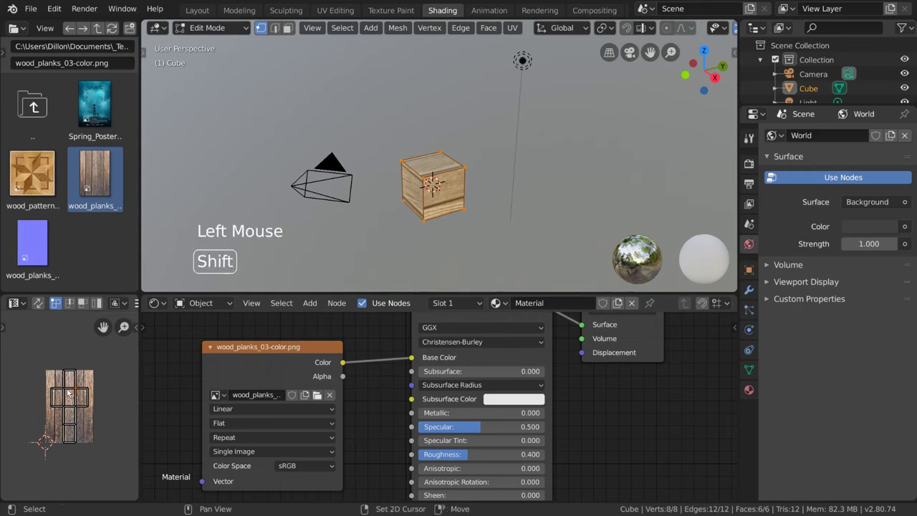
pyautogui.keyDown('shift'); pyautogui.click(67, 392); pyautogui.keyUp('shift')
pyautogui.keyDown('shift'); pyautogui.click(71, 409); pyautogui.keyUp('shift')
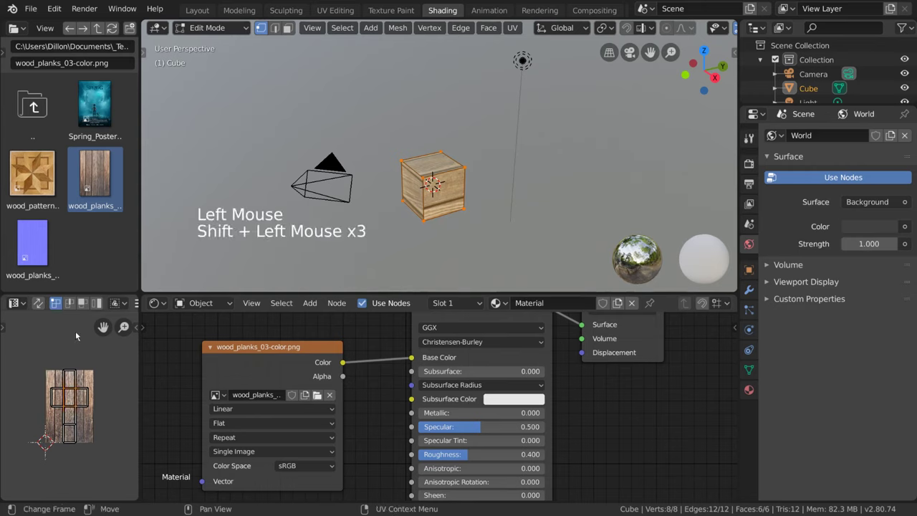
pyautogui.click(73, 304)
pyautogui.click(82, 303)
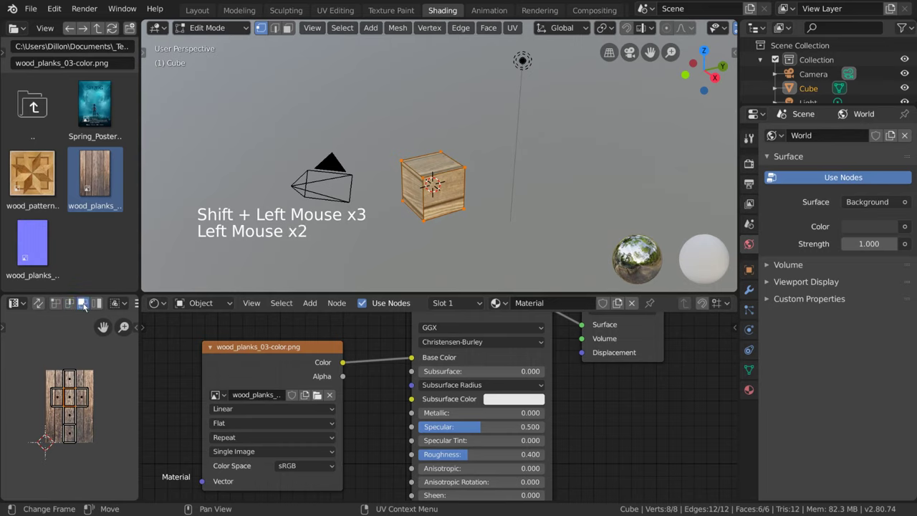
pyautogui.click(69, 394)
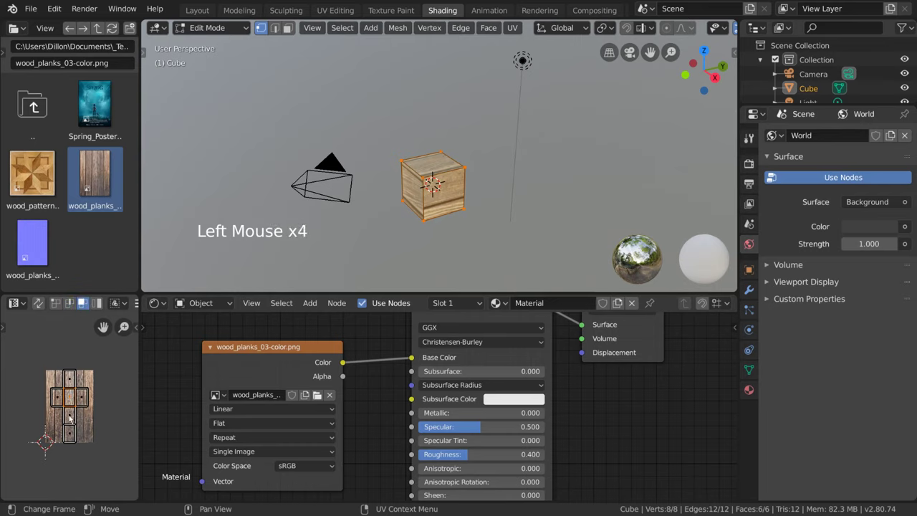
pyautogui.click(72, 416)
pyautogui.press('g')
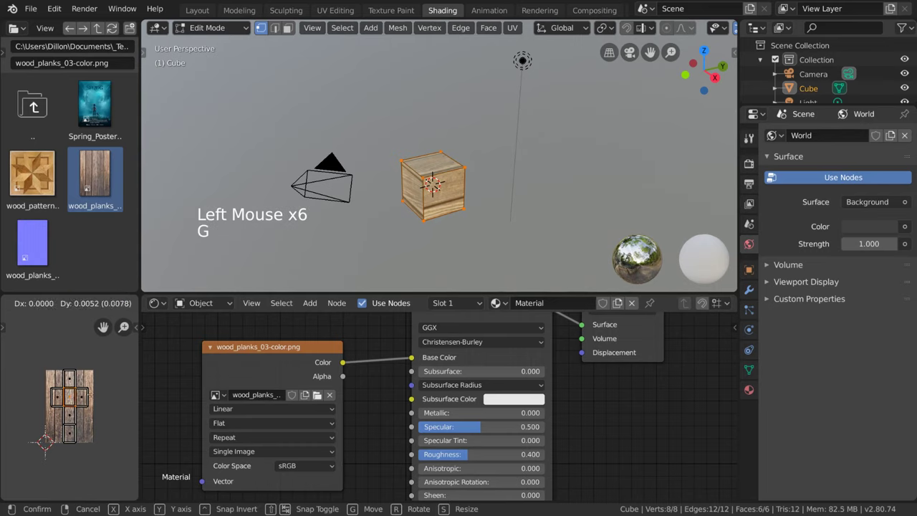
pyautogui.click(98, 390)
pyautogui.press('s')
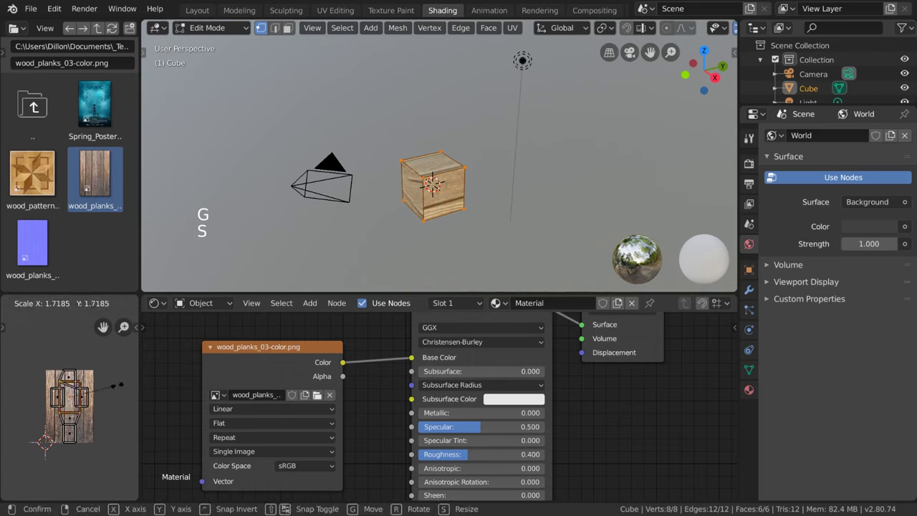
pyautogui.press('r')
pyautogui.click(100, 390)
pyautogui.scroll(1, 97, 392)
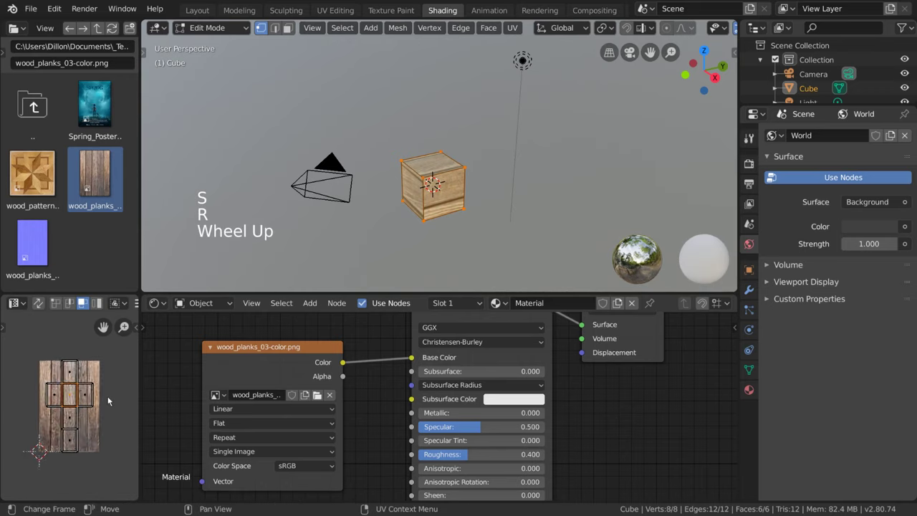
pyautogui.scroll(2, 97, 392)
pyautogui.scroll(-1, 98, 391)
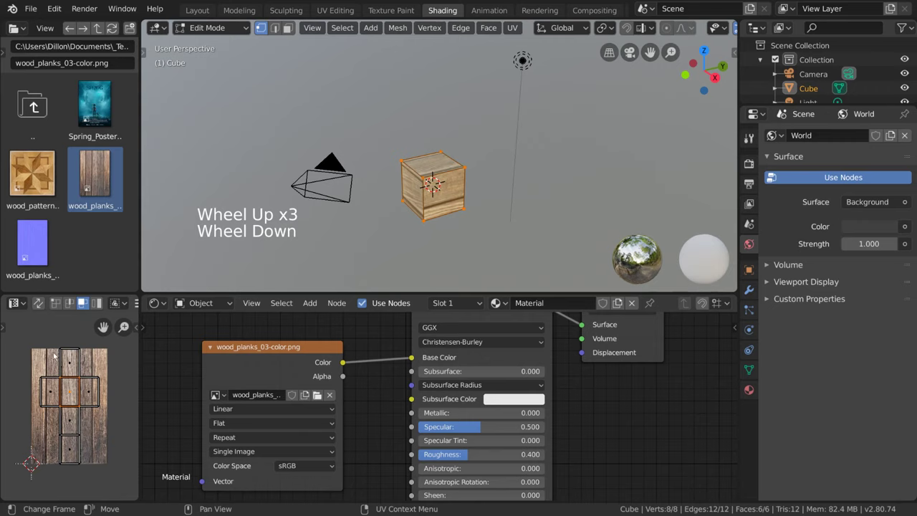
pyautogui.click(5, 330)
pyautogui.click(19, 383)
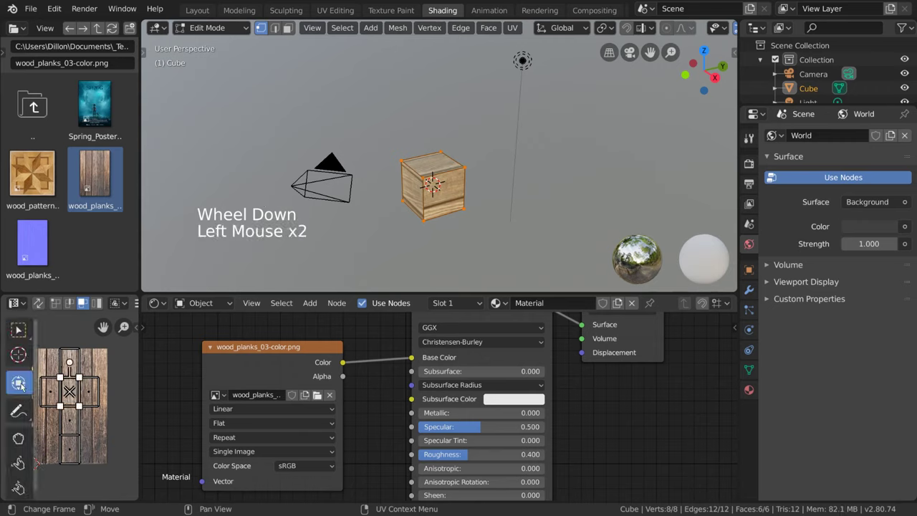
pyautogui.moveTo(70, 361); pyautogui.dragTo(96, 374)
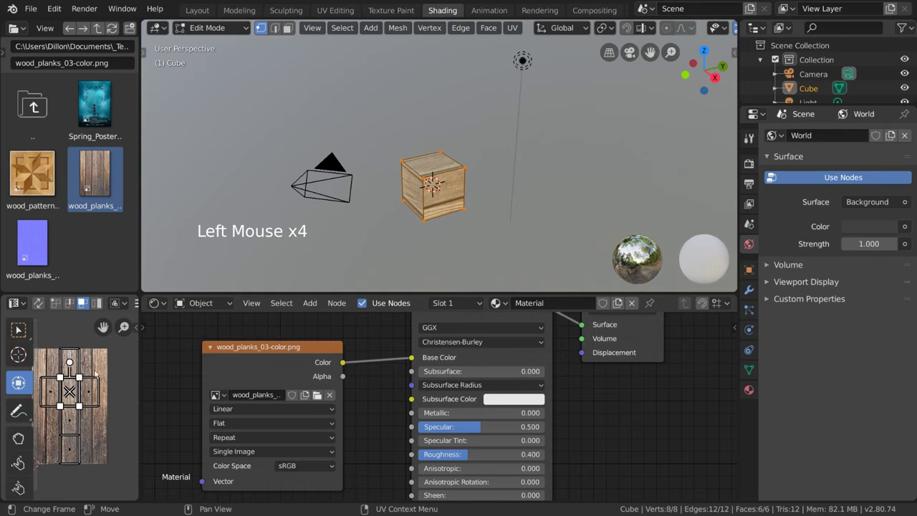
pyautogui.click(80, 377)
pyautogui.moveTo(73, 391); pyautogui.dragTo(78, 385)
pyautogui.click(72, 424)
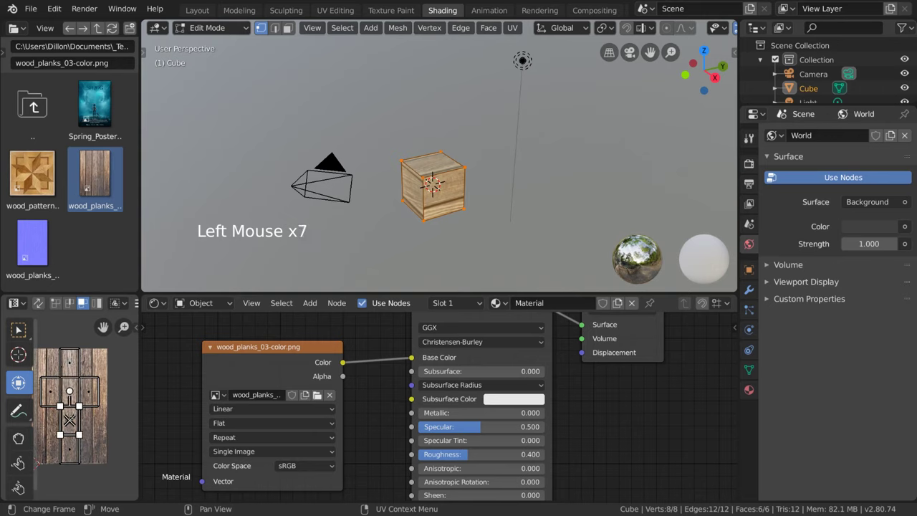
pyautogui.moveTo(70, 420); pyautogui.dragTo(81, 410)
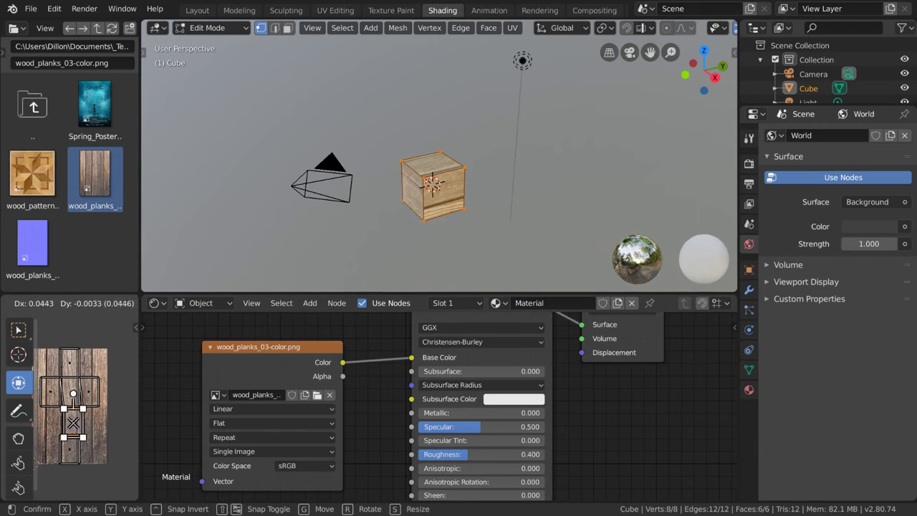
pyautogui.moveTo(81, 411)
pyautogui.mouseDown()
pyautogui.moveTo(70, 419)
pyautogui.moveTo(82, 411)
pyautogui.mouseUp()
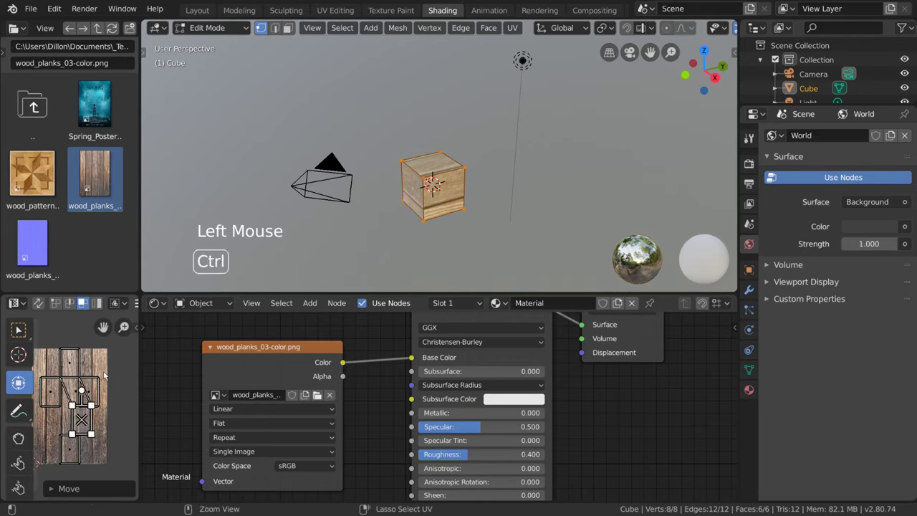
pyautogui.hotkey('ctrl', 'z')
pyautogui.hotkey('ctrl', 'z')
pyautogui.press('a')
pyautogui.press('s')
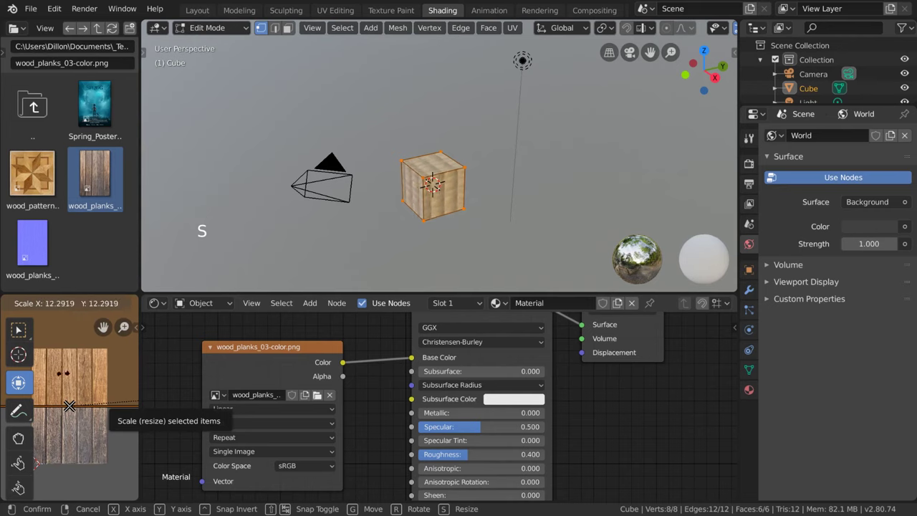
pyautogui.rightClick(69, 406)
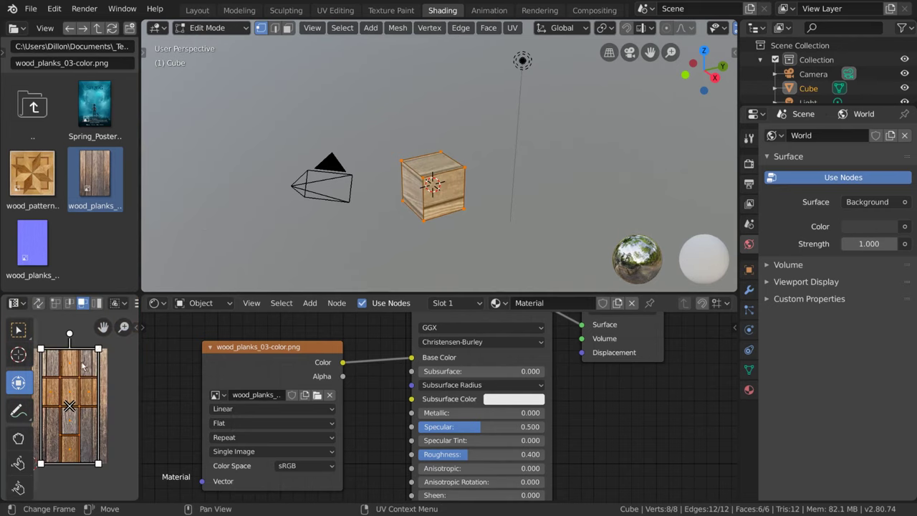
pyautogui.click(19, 329)
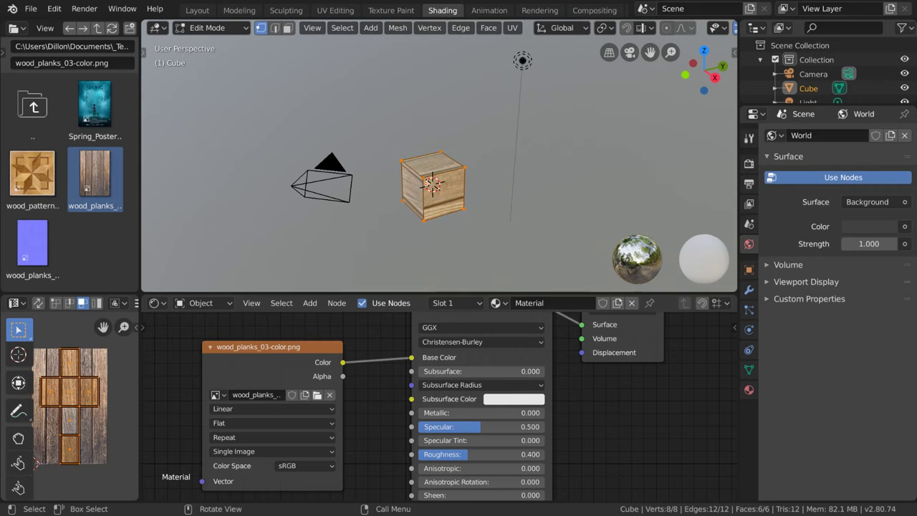
# Step: Select corner vertices of the cube covering two of its faces
pyautogui.click(424, 220)
pyautogui.keyDown('shift'); pyautogui.click(466, 208); pyautogui.keyUp('shift')
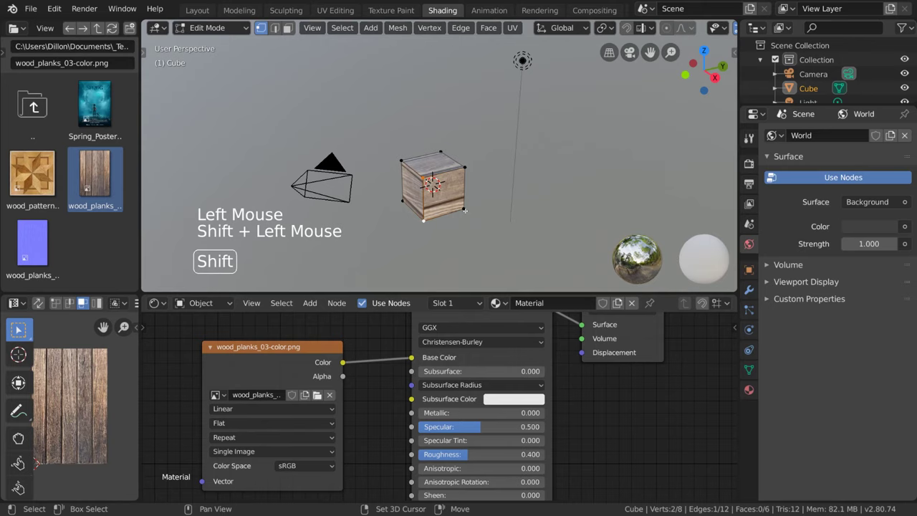
pyautogui.keyDown('shift'); pyautogui.click(465, 173); pyautogui.keyUp('shift')
pyautogui.keyDown('shift'); pyautogui.click(441, 152); pyautogui.keyUp('shift')
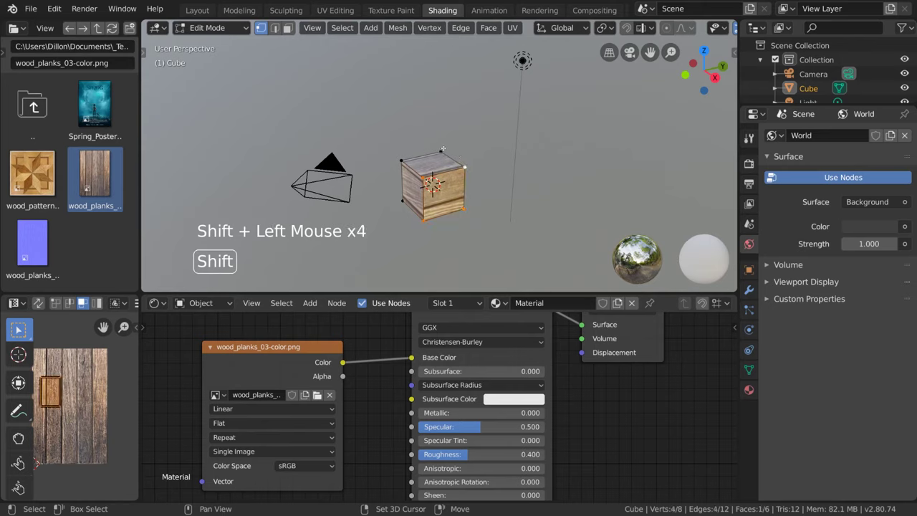
pyautogui.keyDown('shift'); pyautogui.click(400, 161); pyautogui.keyUp('shift')
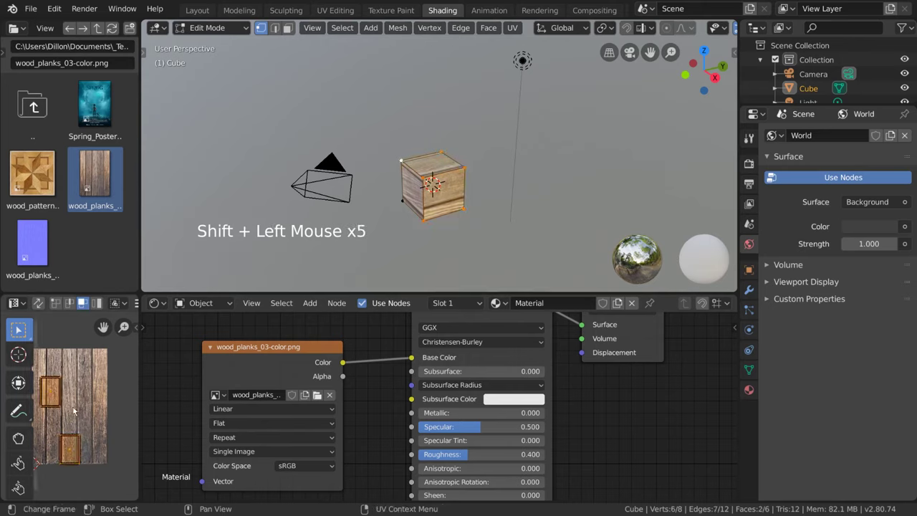
pyautogui.moveTo(78, 406); pyautogui.dragTo(90, 404, button='middle')
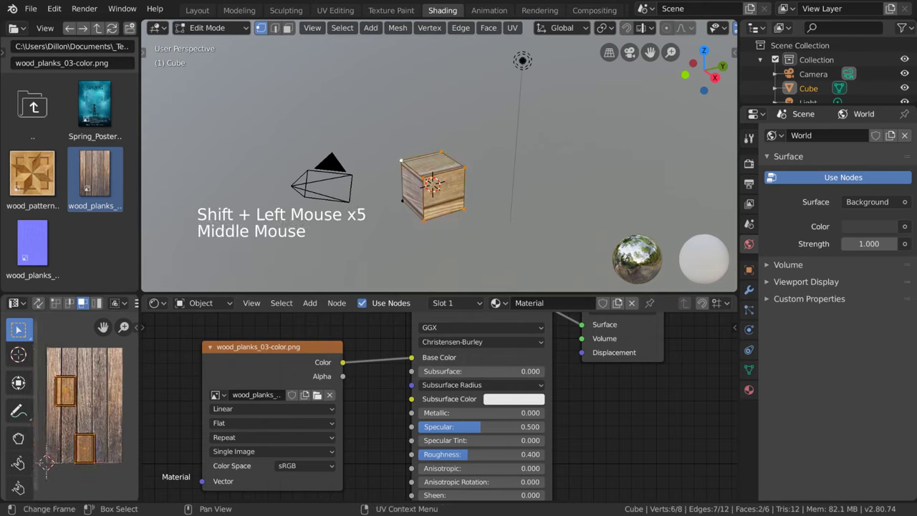
# Step: Switch to Face select mode and select a single cube face
pyautogui.click(287, 28)
pyautogui.click(419, 192)
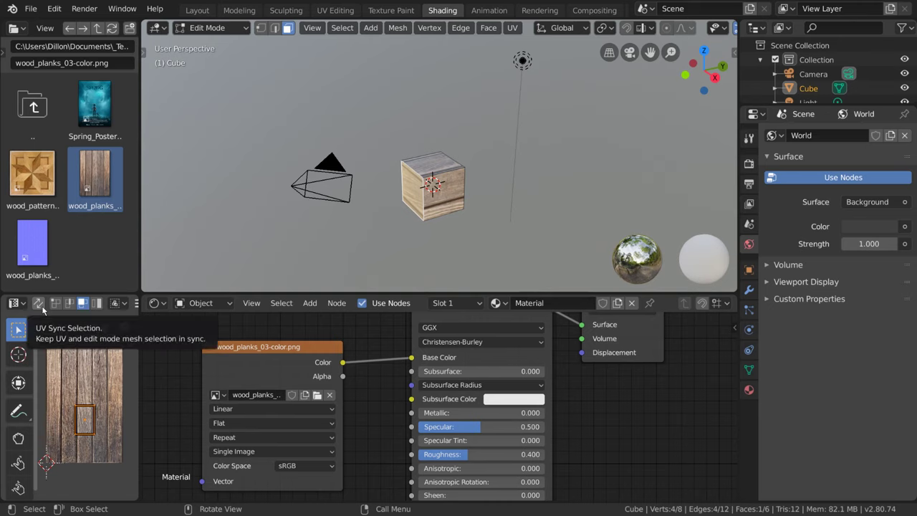
pyautogui.scroll(-1, 43, 308)
pyautogui.scroll(-3, 42, 308)
pyautogui.scroll(4, 42, 308)
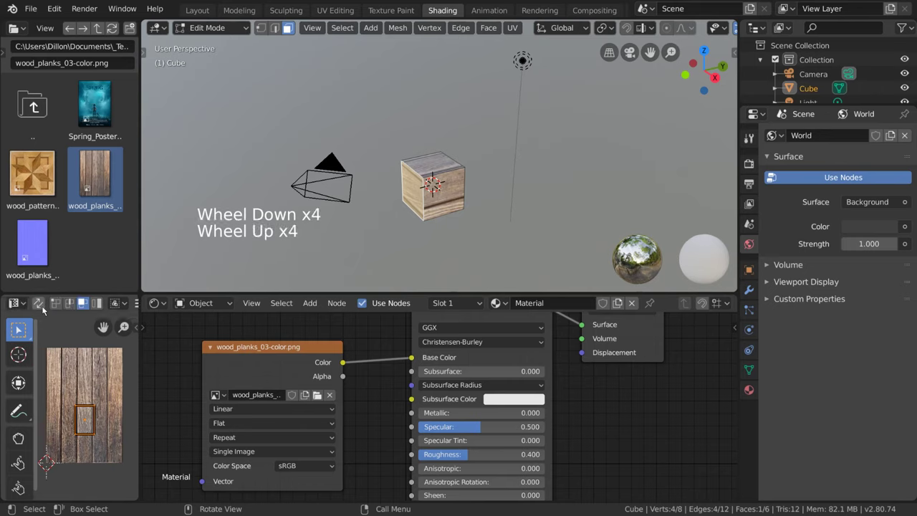
pyautogui.scroll(-1, 43, 308)
pyautogui.scroll(-5, 43, 308)
pyautogui.scroll(6, 42, 308)
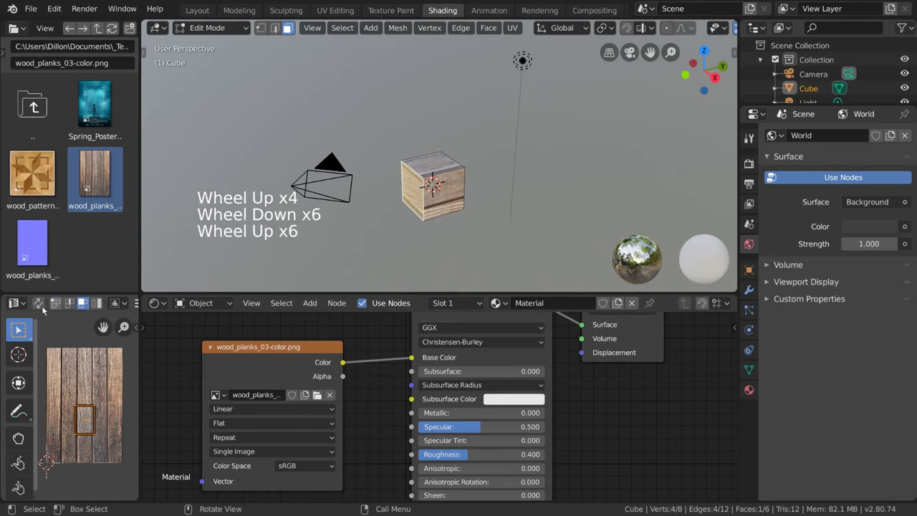
# Step: With UV Sync Selection on, pick faces down the UV cross, then turn sync off
pyautogui.click(42, 306)
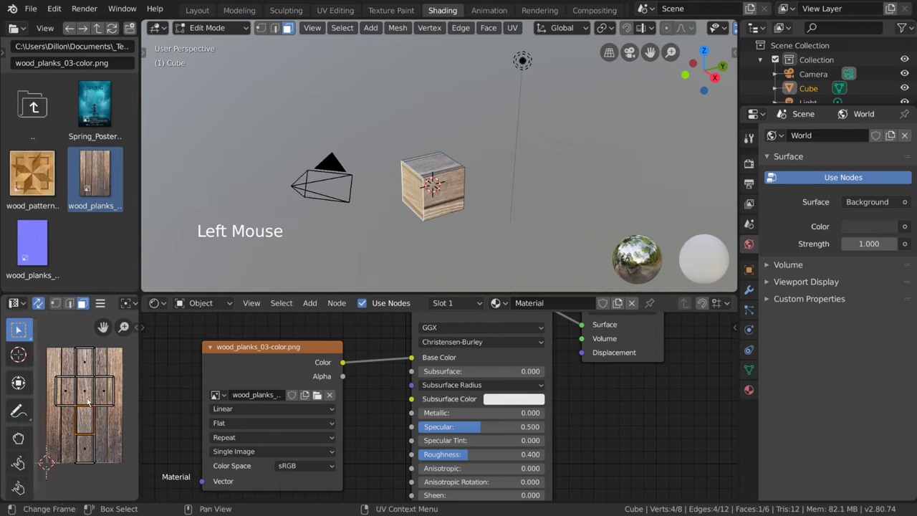
pyautogui.click(87, 365)
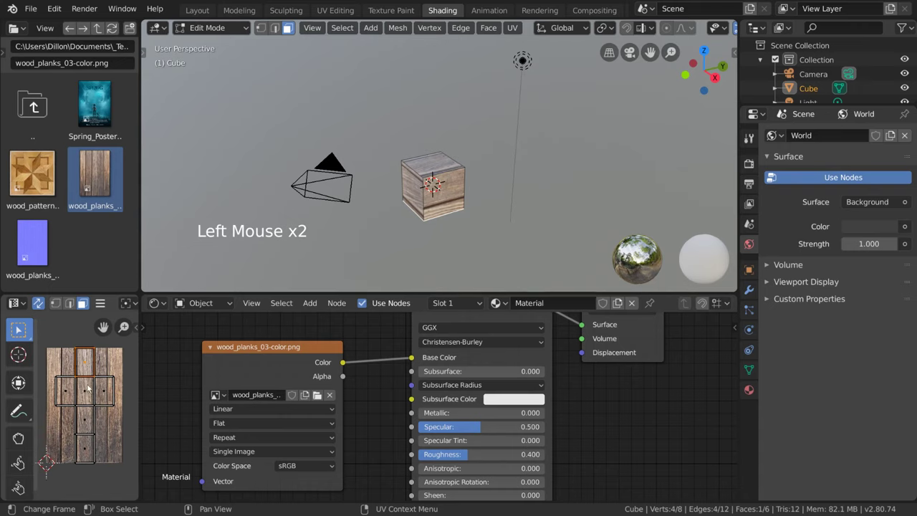
pyautogui.click(87, 390)
pyautogui.click(85, 419)
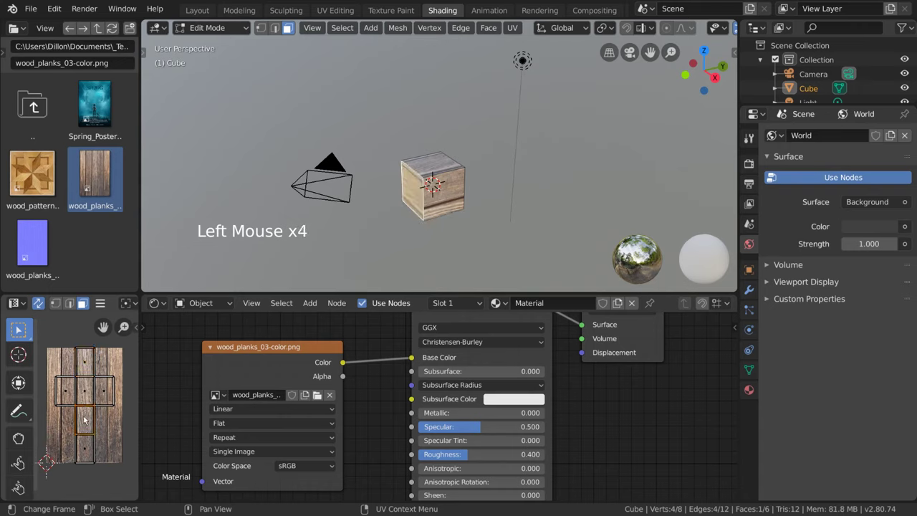
pyautogui.click(83, 455)
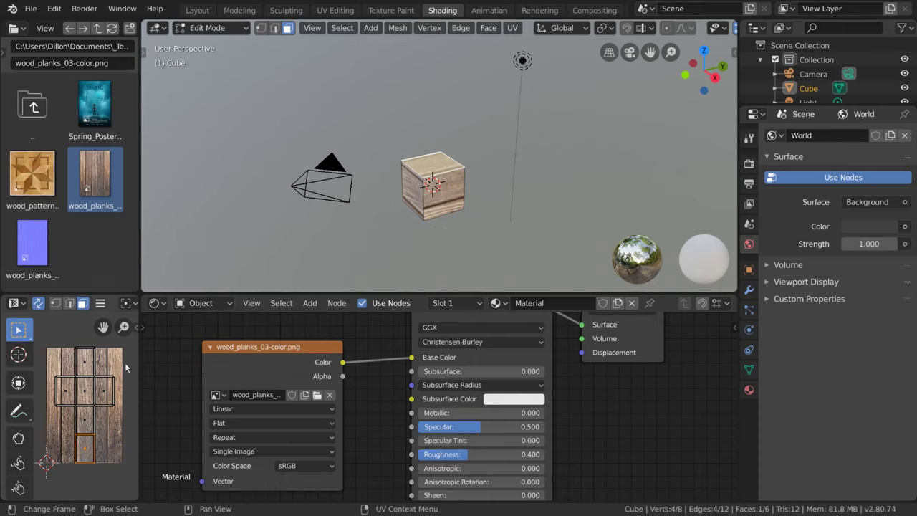
pyautogui.click(87, 417)
pyautogui.moveTo(37, 401)
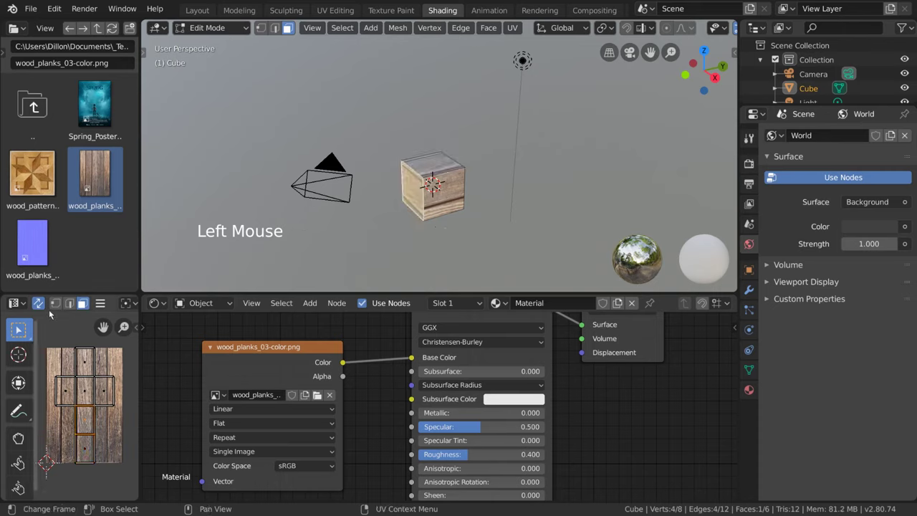
pyautogui.click(39, 303)
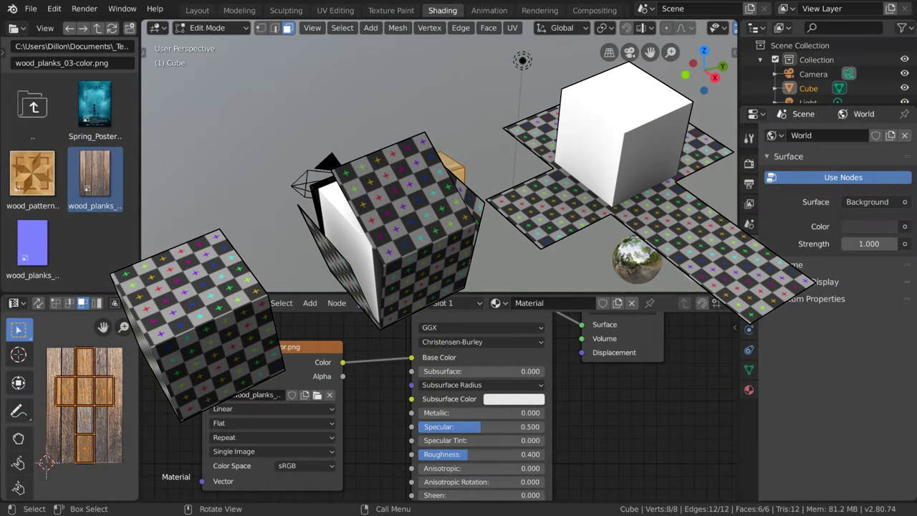
# Step: Open the 3D Viewport's UV menu to browse the unwrapping methods
pyautogui.click(514, 29)
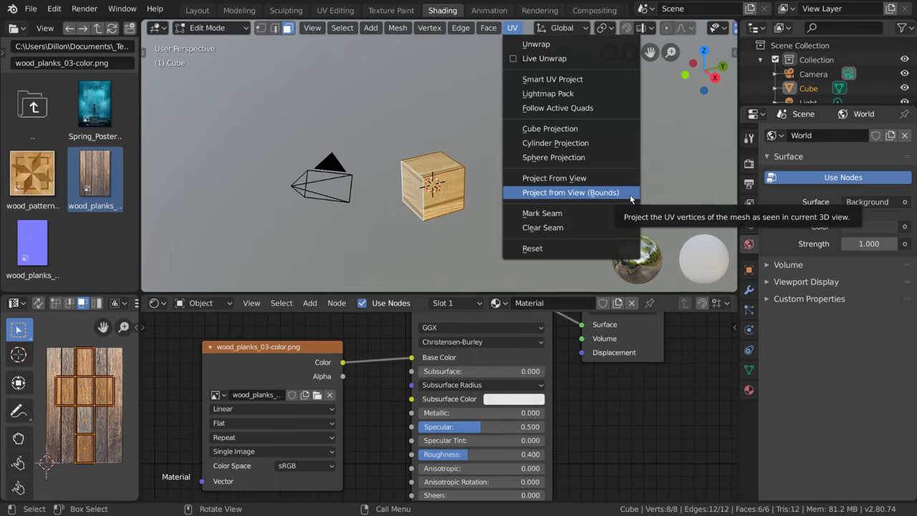
# Step: Project the cube's UVs from a near-front view with Project From View
pyautogui.click(573, 178)
pyautogui.moveTo(573, 179); pyautogui.dragTo(502, 187, button='middle')
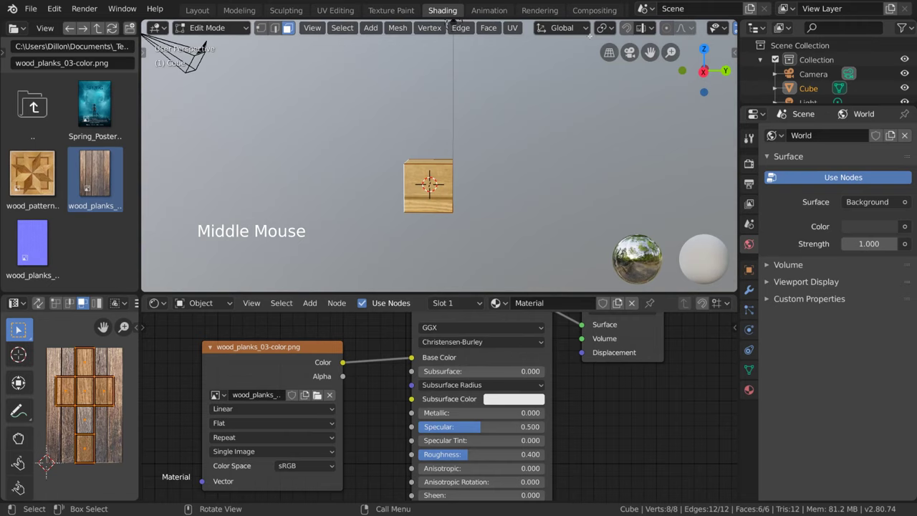
pyautogui.click(512, 28)
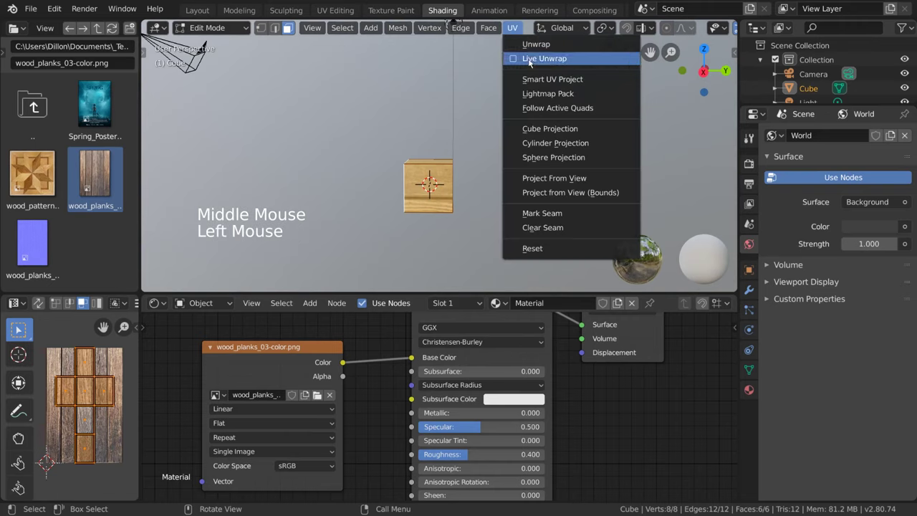
pyautogui.click(578, 179)
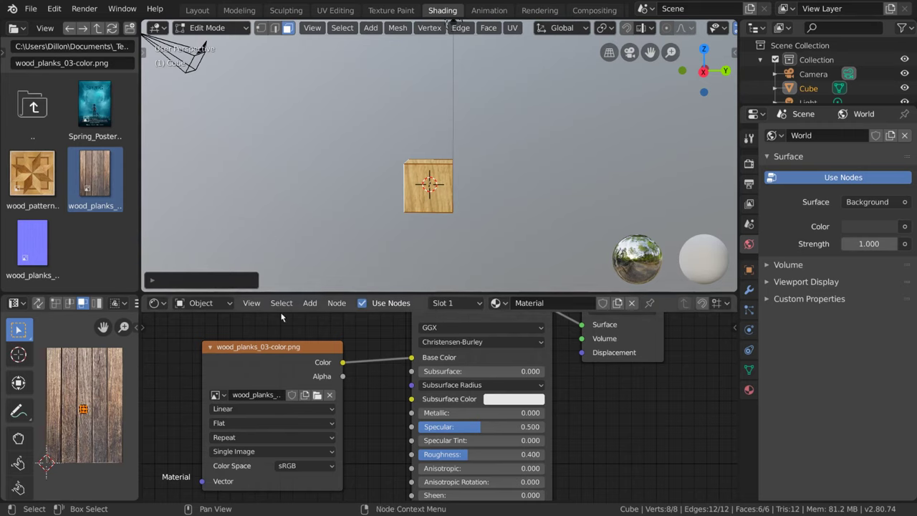
# Step: Zoom and pan the UV Editor until the whole plank texture is centred in view
pyautogui.scroll(4, 512, 181)
pyautogui.moveTo(512, 181)
pyautogui.mouseDown(button='middle')
pyautogui.moveTo(527, 136)
pyautogui.moveTo(590, 170)
pyautogui.moveTo(565, 198)
pyautogui.moveTo(572, 147)
pyautogui.moveTo(413, 165)
pyautogui.moveTo(370, 253)
pyautogui.mouseUp(button='middle')
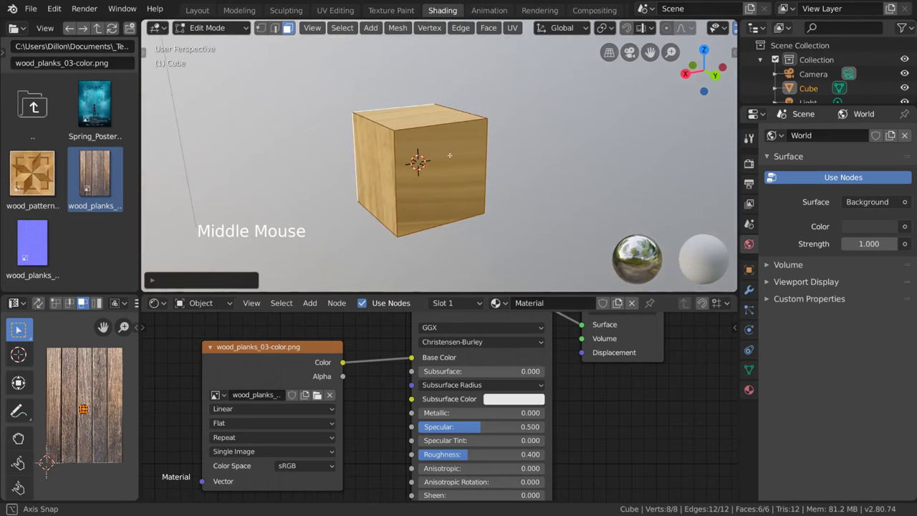
pyautogui.scroll(6, 96, 403)
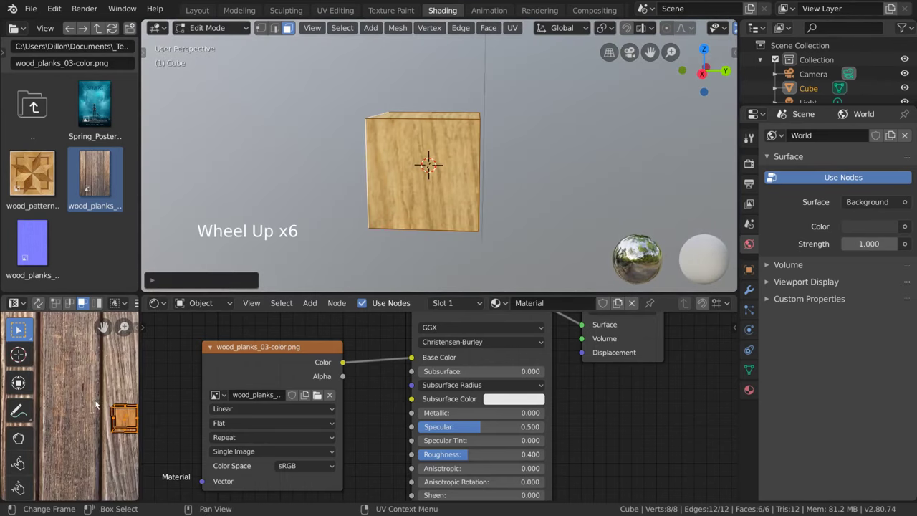
pyautogui.scroll(1, 97, 404)
pyautogui.moveTo(96, 404)
pyautogui.mouseDown(button='middle')
pyautogui.moveTo(81, 382)
pyautogui.moveTo(100, 369)
pyautogui.moveTo(107, 389)
pyautogui.mouseUp(button='middle')
pyautogui.scroll(-1, 81, 381)
pyautogui.scroll(3, 81, 381)
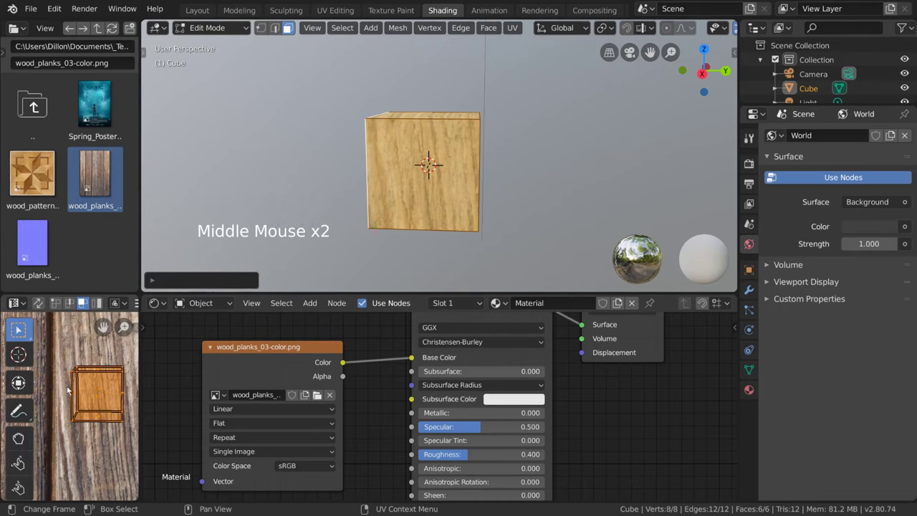
pyautogui.scroll(-2, 82, 407)
pyautogui.scroll(-5, 82, 406)
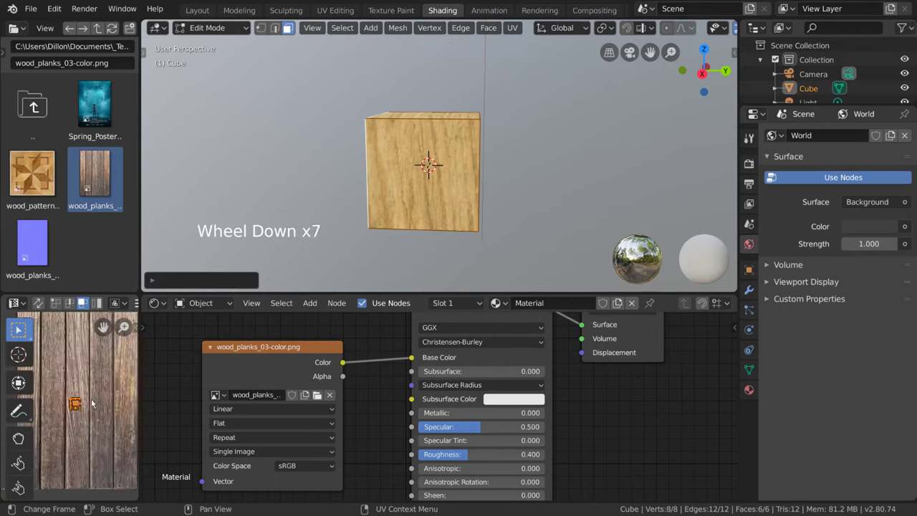
pyautogui.scroll(-2, 82, 407)
pyautogui.moveTo(82, 406); pyautogui.dragTo(108, 392, button='middle')
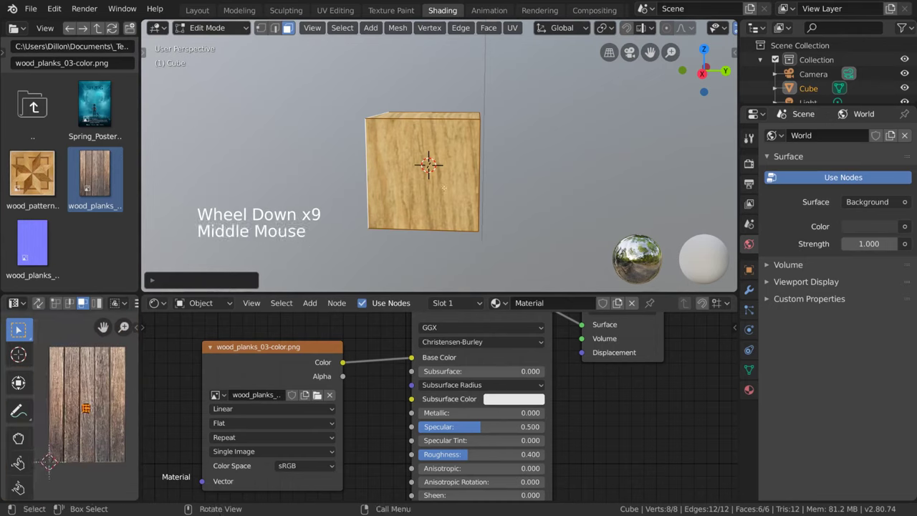
# Step: Apply a default UV Unwrap, reselect the whole mesh, and orbit around the cube
pyautogui.click(511, 28)
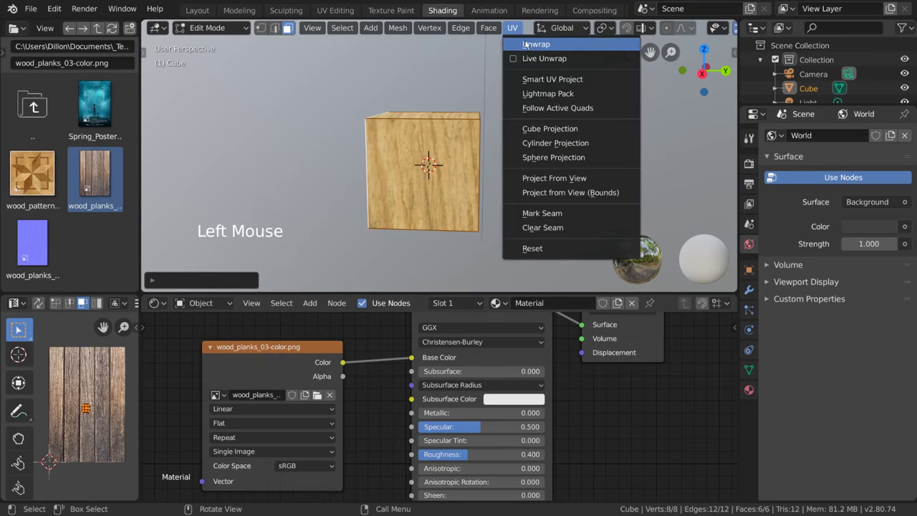
pyautogui.click(524, 41)
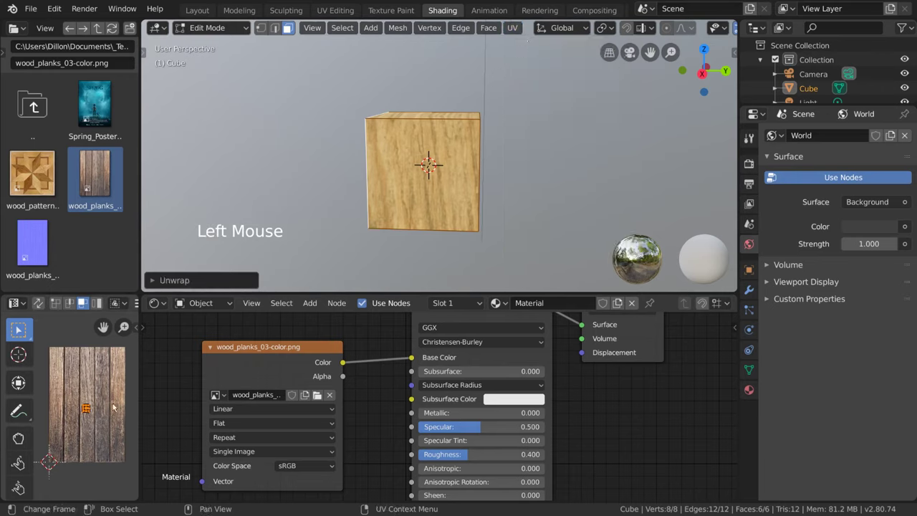
pyautogui.click(510, 40)
pyautogui.click(512, 28)
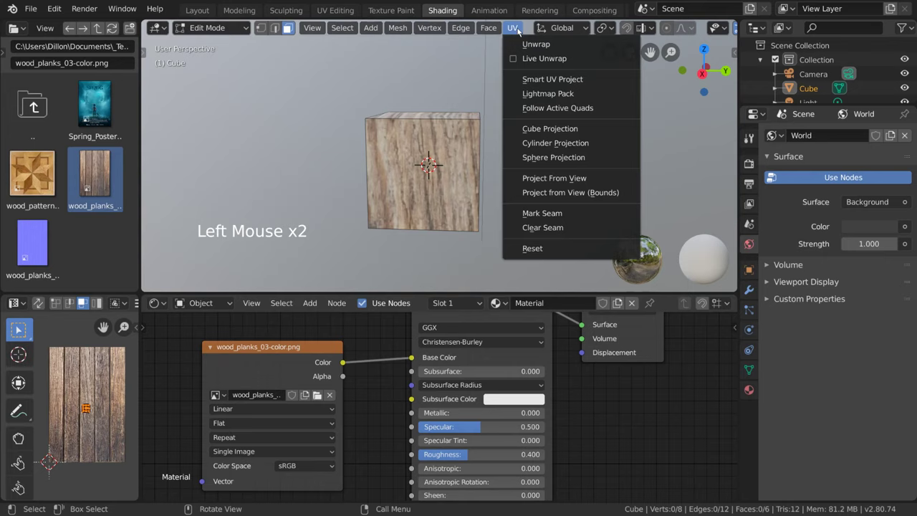
pyautogui.press('a')
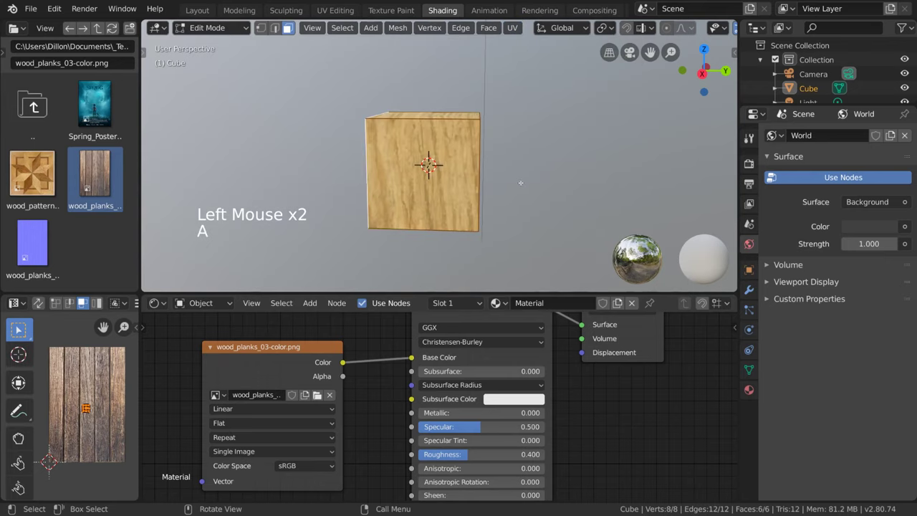
pyautogui.moveTo(512, 185)
pyautogui.mouseDown(button='middle')
pyautogui.moveTo(547, 191)
pyautogui.moveTo(516, 120)
pyautogui.mouseUp(button='middle')
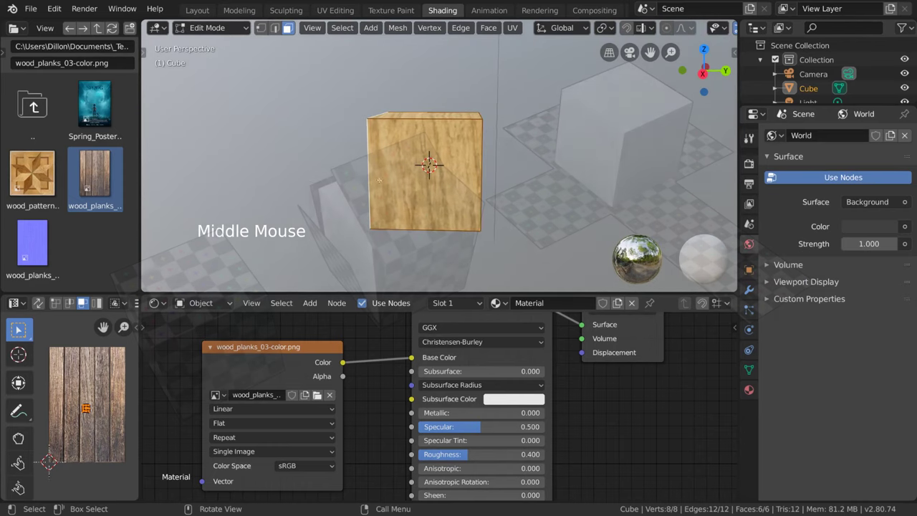
pyautogui.moveTo(415, 163); pyautogui.dragTo(446, 163, button='middle')
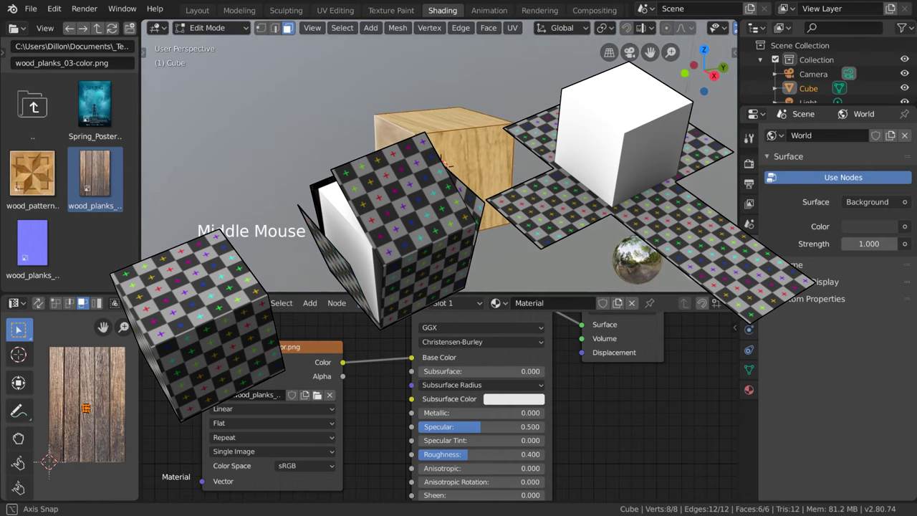
pyautogui.moveTo(445, 164); pyautogui.dragTo(378, 192, button='middle')
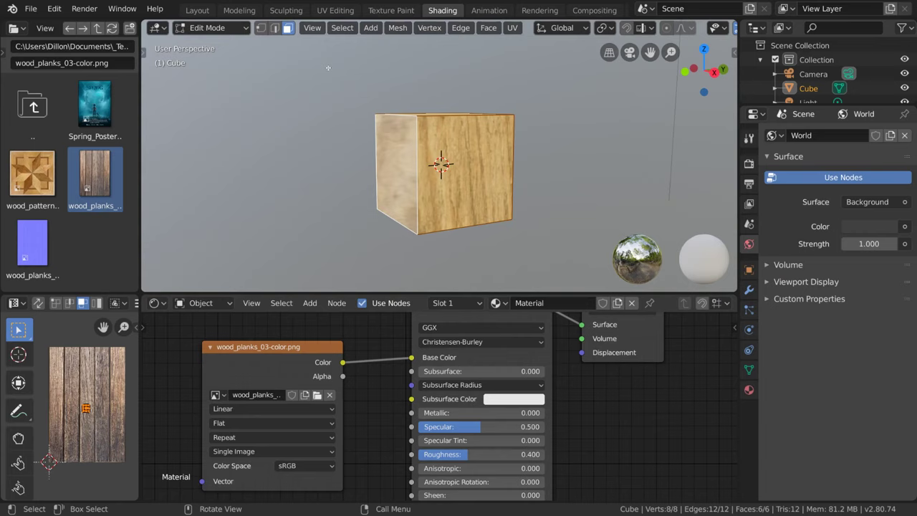
# Step: In Edge select mode, mark the cube's left, front, right and bottom cut edges as seams
pyautogui.click(275, 29)
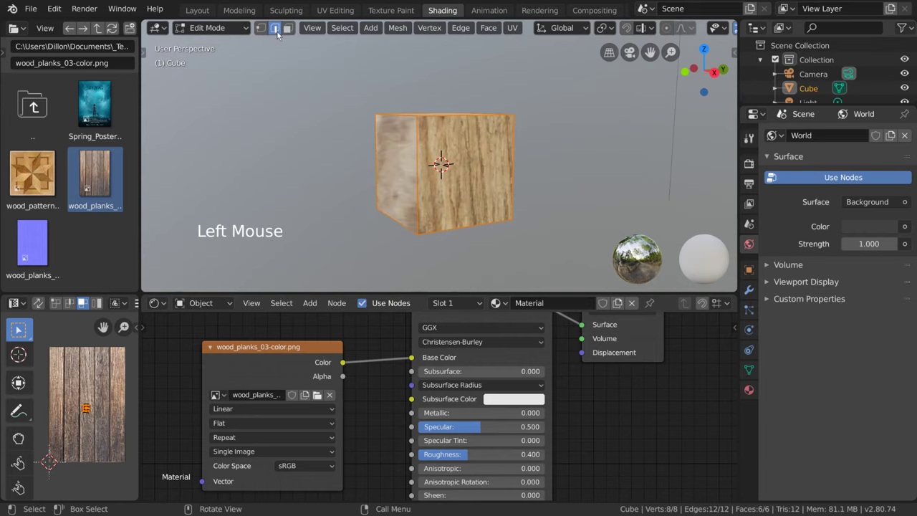
pyautogui.doubleClick(375, 152)
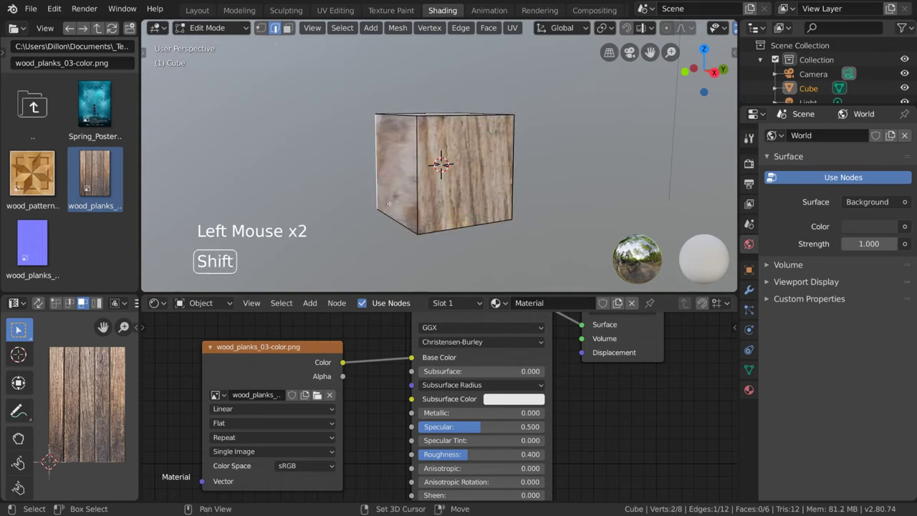
pyautogui.keyDown('shift'); pyautogui.click(396, 221); pyautogui.keyUp('shift')
pyautogui.keyDown('shift'); pyautogui.click(415, 187); pyautogui.keyUp('shift')
pyautogui.moveTo(414, 187); pyautogui.dragTo(417, 188, button='middle')
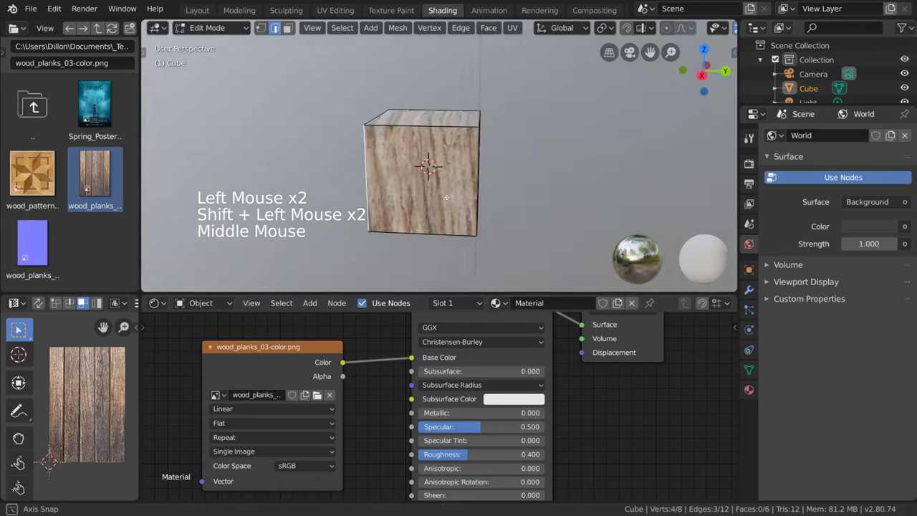
pyautogui.keyDown('shift'); pyautogui.click(454, 222); pyautogui.keyUp('shift')
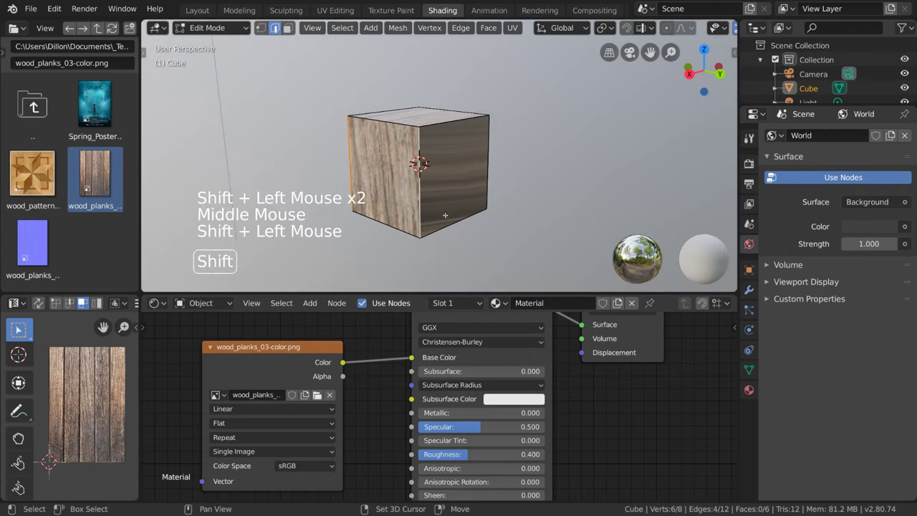
pyautogui.keyDown('shift'); pyautogui.click(489, 178); pyautogui.keyUp('shift')
pyautogui.keyDown('shift'); pyautogui.click(489, 177); pyautogui.keyUp('shift')
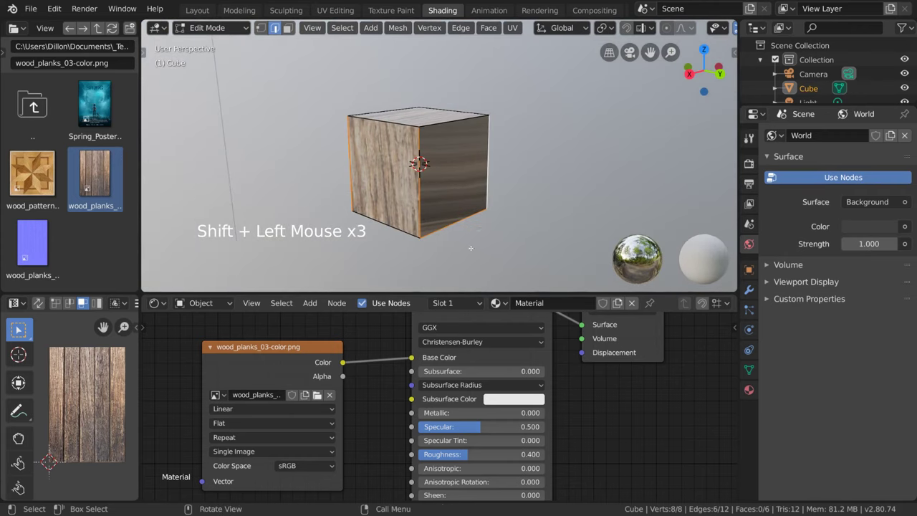
pyautogui.moveTo(490, 178); pyautogui.dragTo(536, 245, button='middle')
pyautogui.click(512, 28)
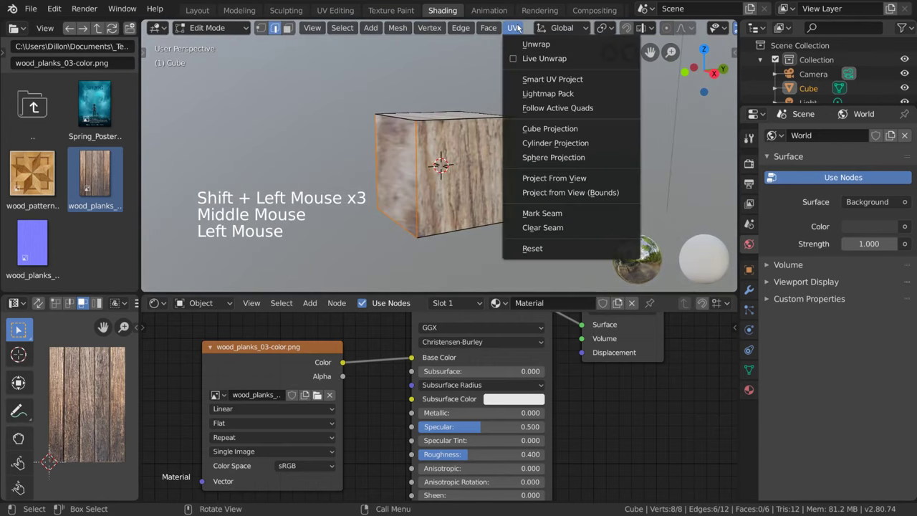
pyautogui.click(598, 215)
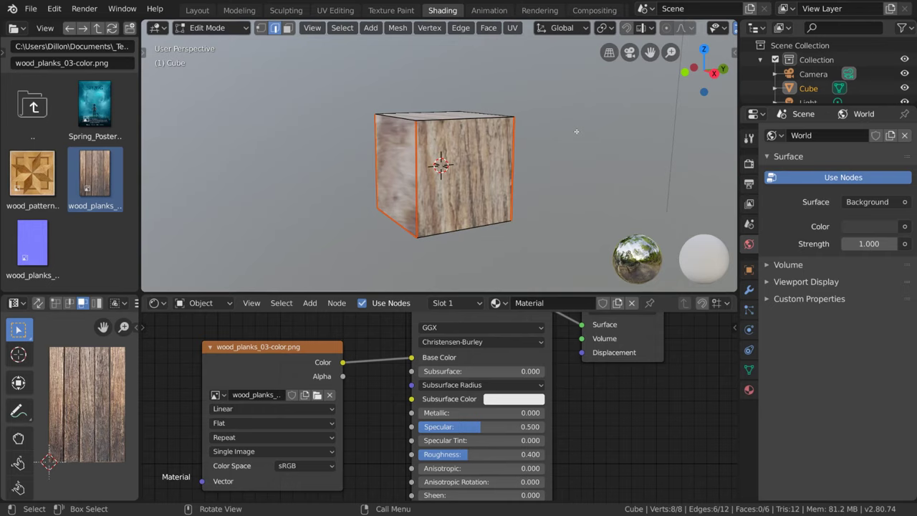
# Step: Mark the cube's front bottom edge as a seam too
pyautogui.moveTo(575, 132); pyautogui.dragTo(570, 131, button='middle')
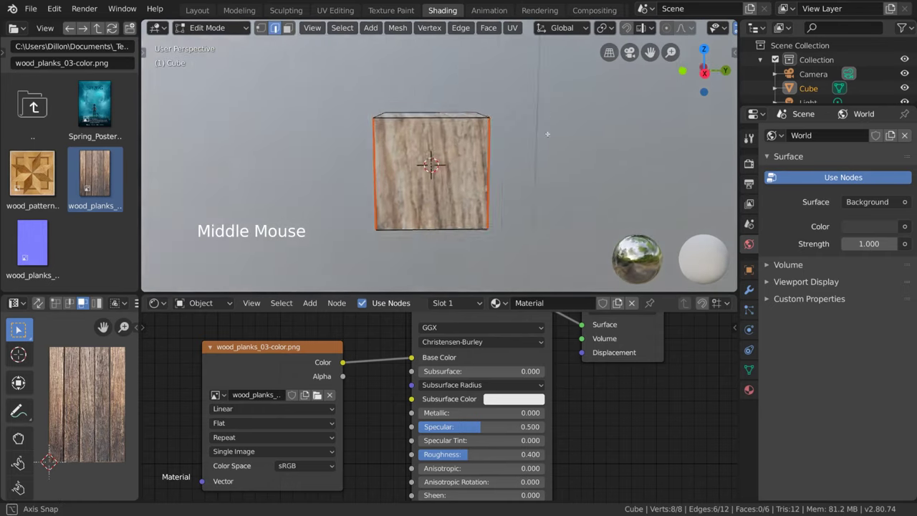
pyautogui.click(477, 225)
pyautogui.moveTo(481, 224); pyautogui.dragTo(484, 179, button='middle')
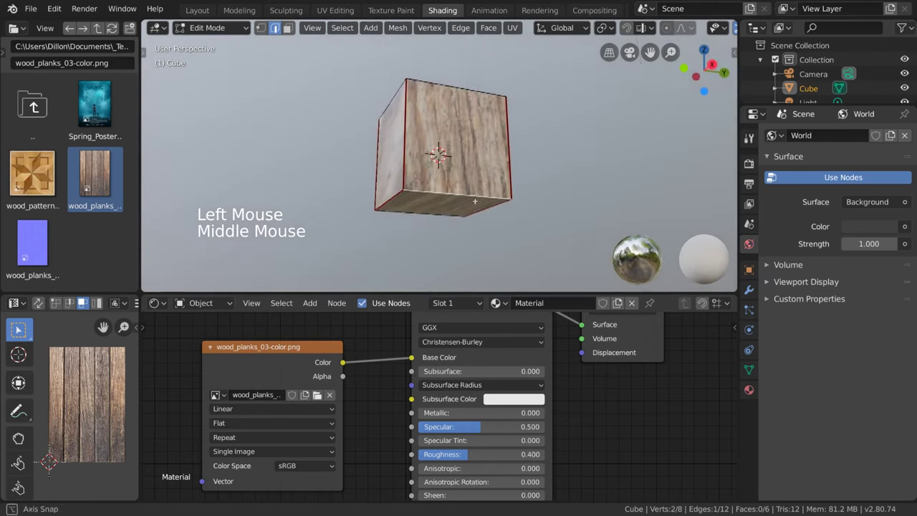
pyautogui.click(512, 27)
pyautogui.click(550, 213)
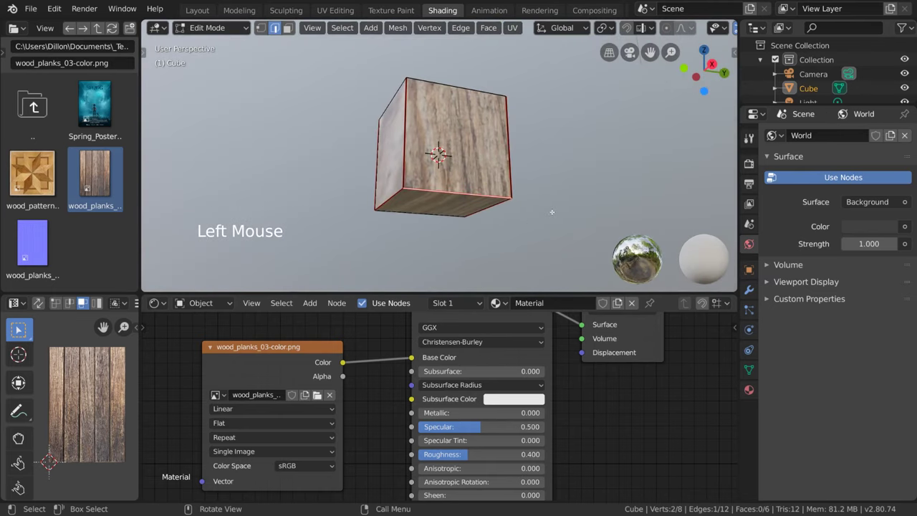
# Step: Select the whole cube and unwrap it along its seams
pyautogui.press('a')
pyautogui.moveTo(548, 213); pyautogui.dragTo(548, 251, button='middle')
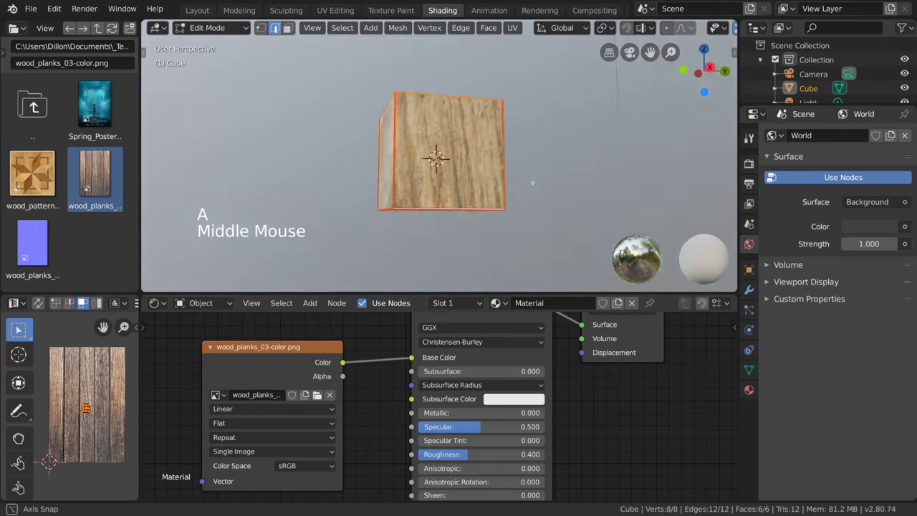
pyautogui.click(520, 33)
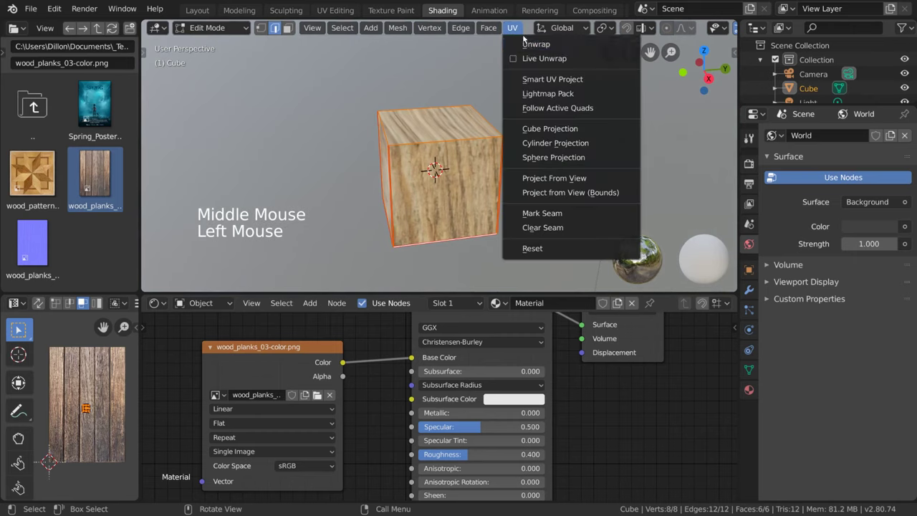
pyautogui.click(588, 46)
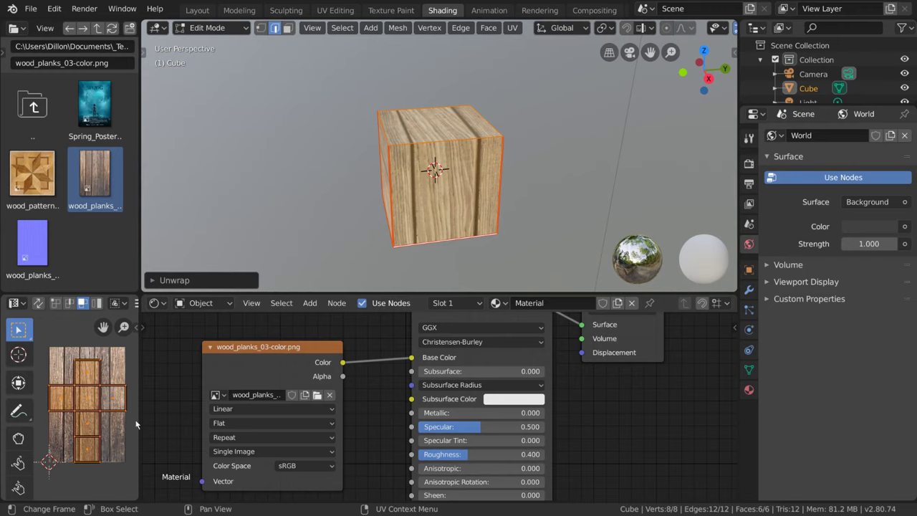
pyautogui.moveTo(401, 215)
pyautogui.mouseDown(button='middle')
pyautogui.moveTo(443, 227)
pyautogui.moveTo(359, 89)
pyautogui.mouseUp(button='middle')
pyautogui.scroll(-2, 442, 221)
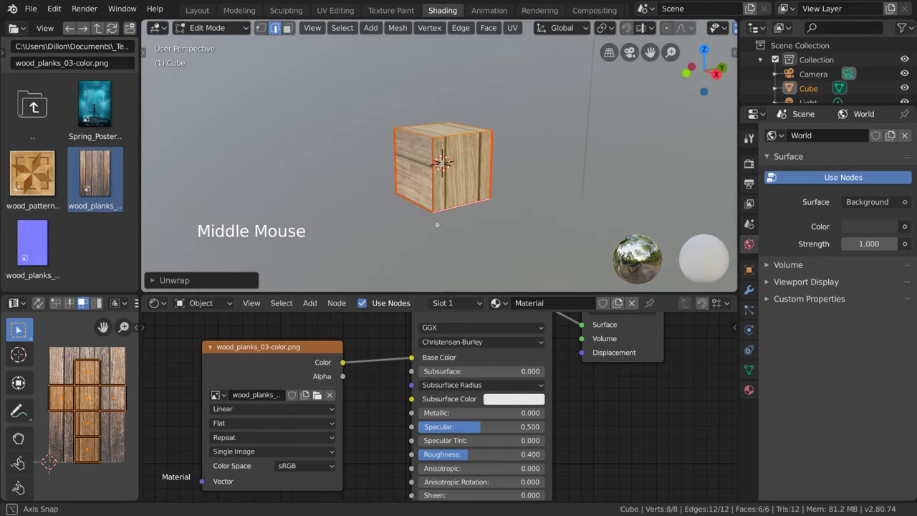
# Step: Select a couple of faces, then edges, to check their placement in the UV cross
pyautogui.click(277, 32)
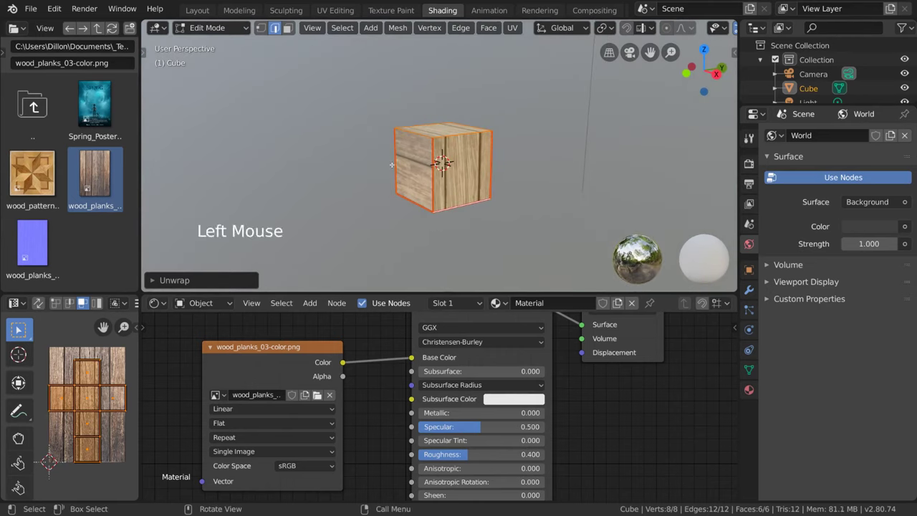
pyautogui.click(288, 28)
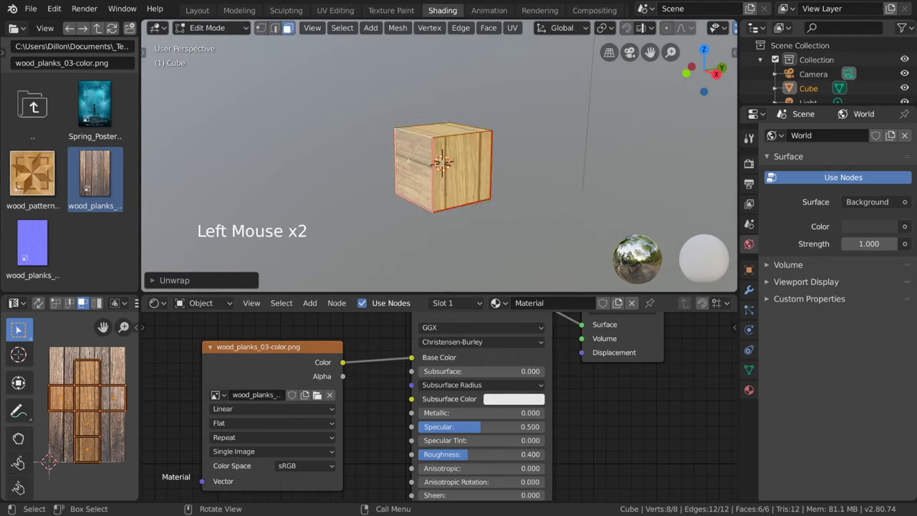
pyautogui.click(408, 160)
pyautogui.moveTo(407, 161)
pyautogui.mouseDown(button='middle')
pyautogui.moveTo(451, 165)
pyautogui.moveTo(426, 139)
pyautogui.mouseUp(button='middle')
pyautogui.keyDown('shift'); pyautogui.click(456, 166); pyautogui.keyUp('shift')
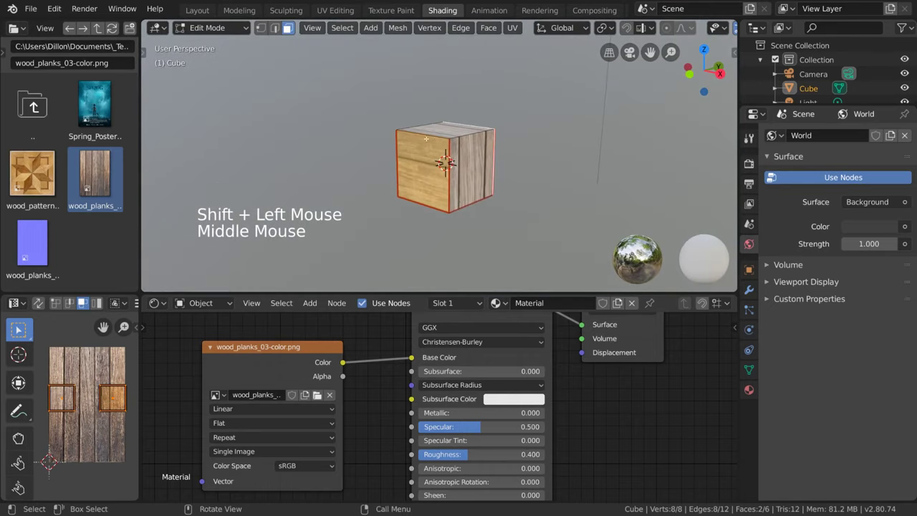
pyautogui.click(274, 28)
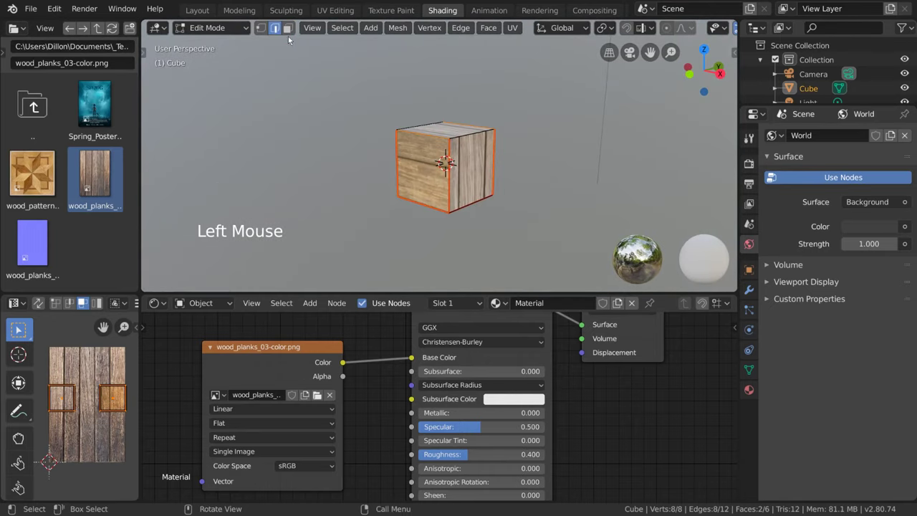
pyautogui.keyDown('shift'); pyautogui.click(395, 150); pyautogui.keyUp('shift')
pyautogui.moveTo(395, 151)
pyautogui.mouseDown(button='middle')
pyautogui.moveTo(471, 129)
pyautogui.moveTo(453, 124)
pyautogui.moveTo(459, 143)
pyautogui.mouseUp(button='middle')
pyautogui.keyDown('shift'); pyautogui.click(471, 129); pyautogui.keyUp('shift')
# Step: Reselect the entire cube so all six UV islands show over the planks
pyautogui.press('a')
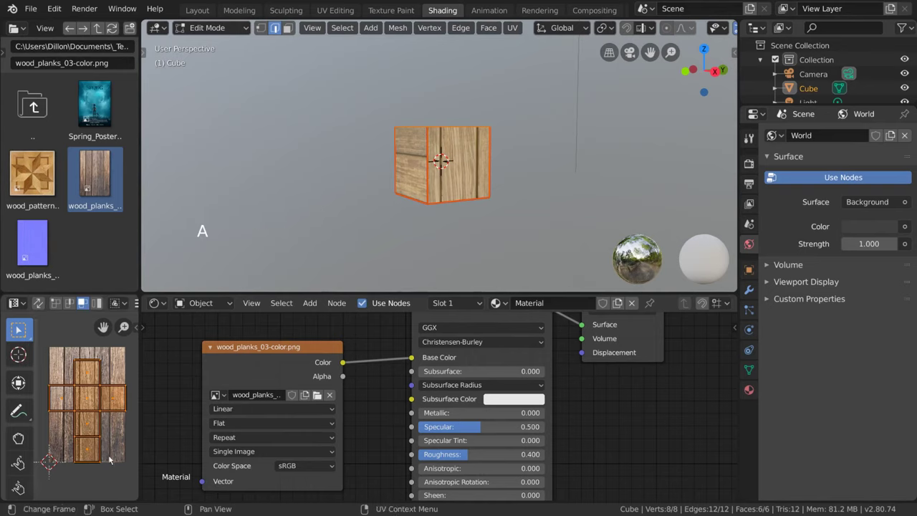
pyautogui.moveTo(462, 202); pyautogui.dragTo(451, 174, button='middle')
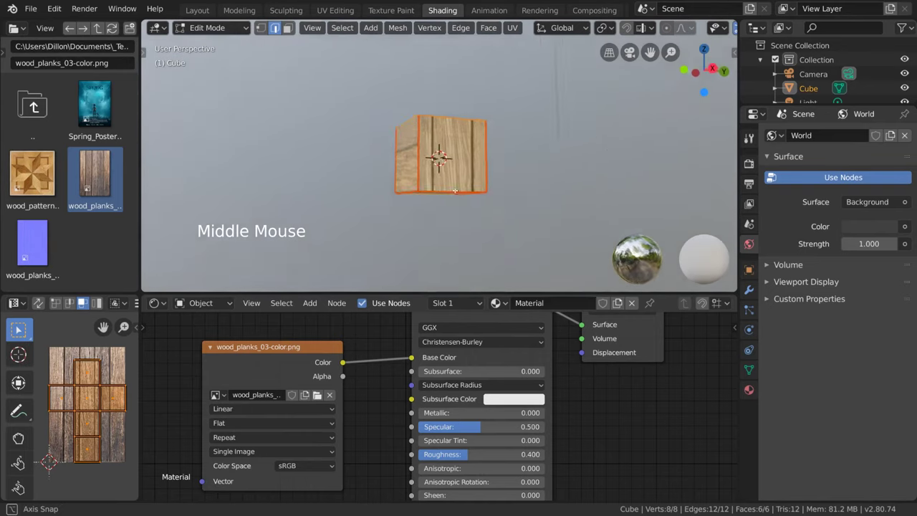
pyautogui.click(454, 179)
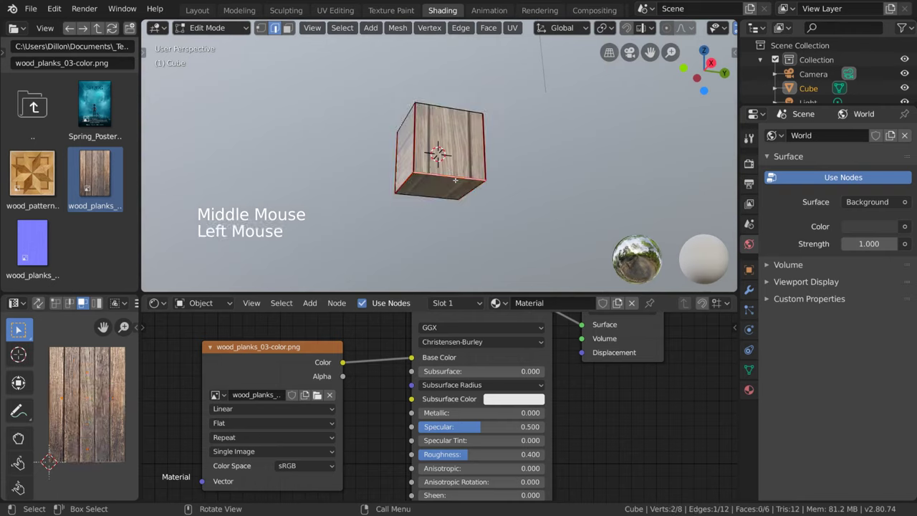
pyautogui.moveTo(487, 164)
pyautogui.mouseDown(button='middle')
pyautogui.moveTo(443, 211)
pyautogui.moveTo(481, 203)
pyautogui.mouseUp(button='middle')
pyautogui.press('a')
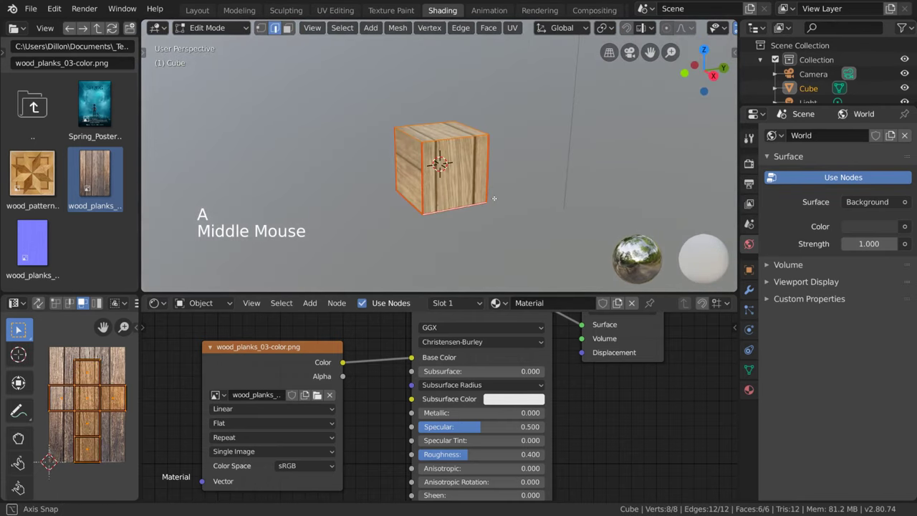